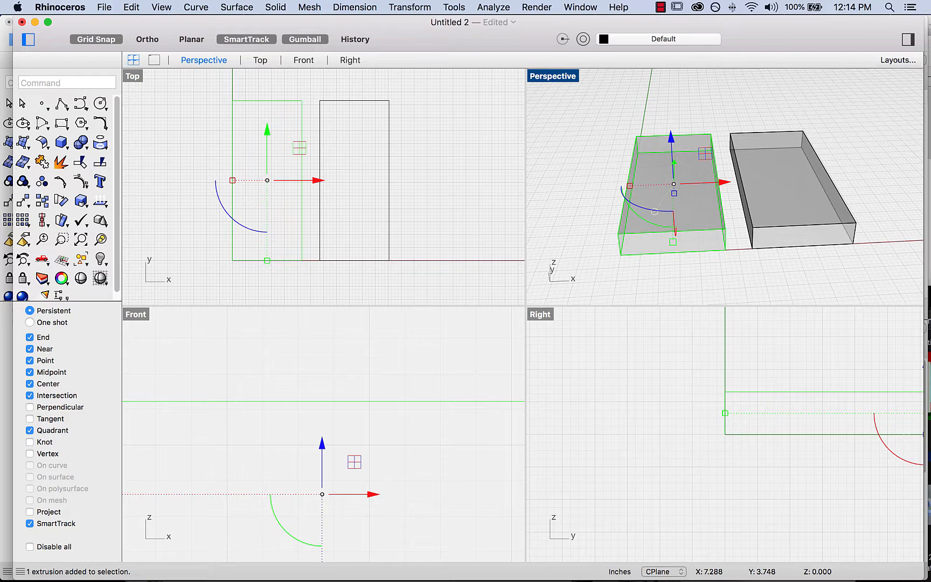
Examine the object description of the selected left box to see what kind of geometry it is.
type("What")
key("Return")
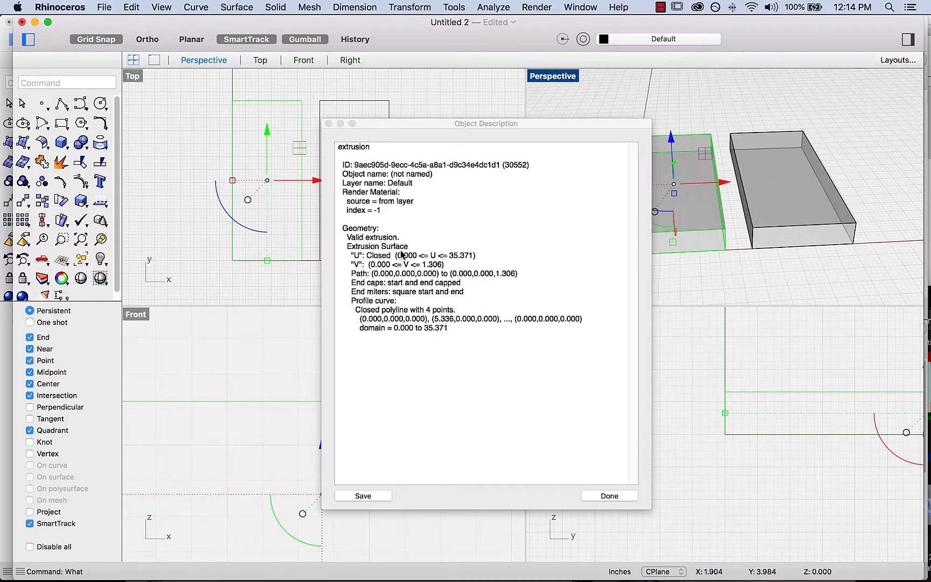
left_click(329, 123)
right_click_drag(789, 111, 767, 112)
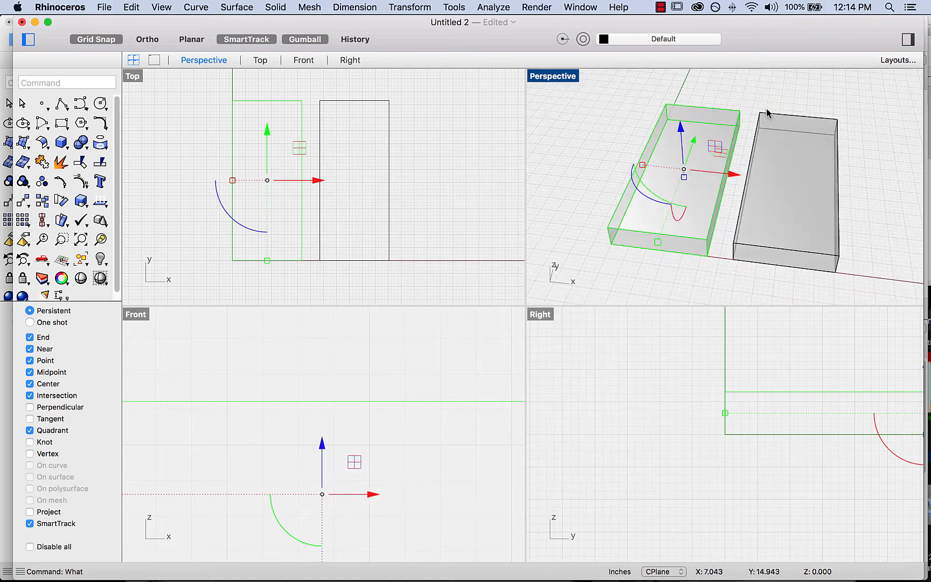
Draw a small circle inside the left box's outline near its upper-left corner in the Top view.
left_click(339, 201)
scroll(274, 188, "up", 4)
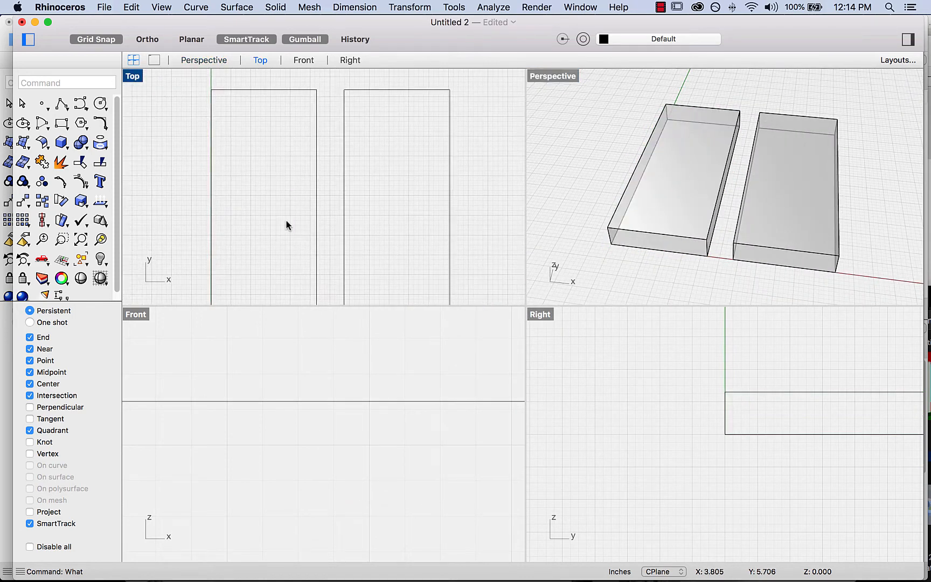
type("Circle")
key("Return")
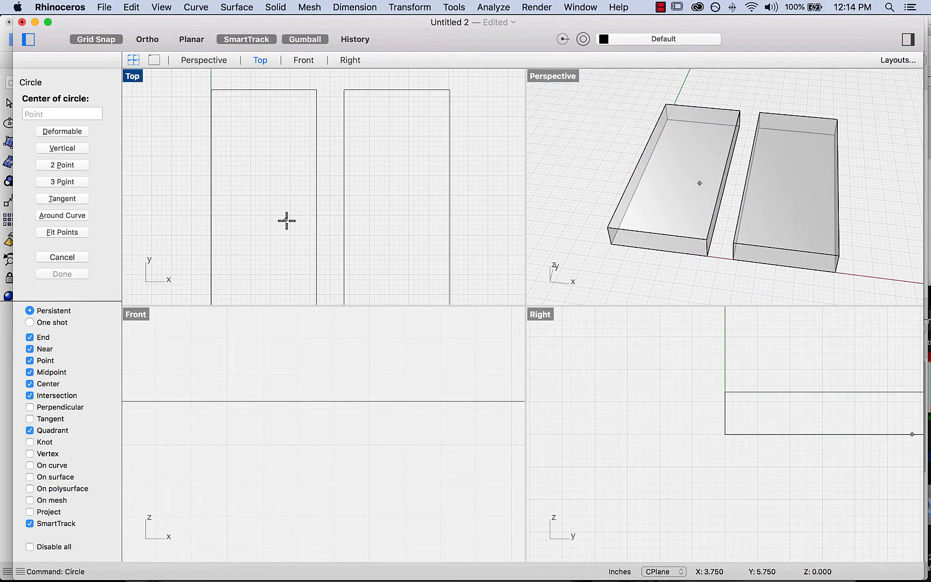
left_click(240, 137)
left_click(248, 148)
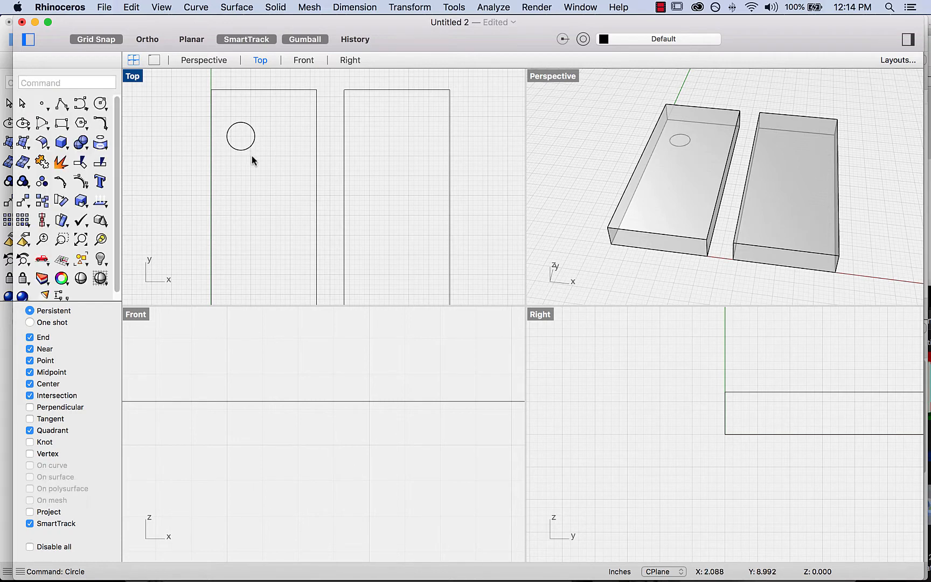
Set up a rectangular array of the circle with 2 copies in X and 5 in Y.
double_click(134, 77)
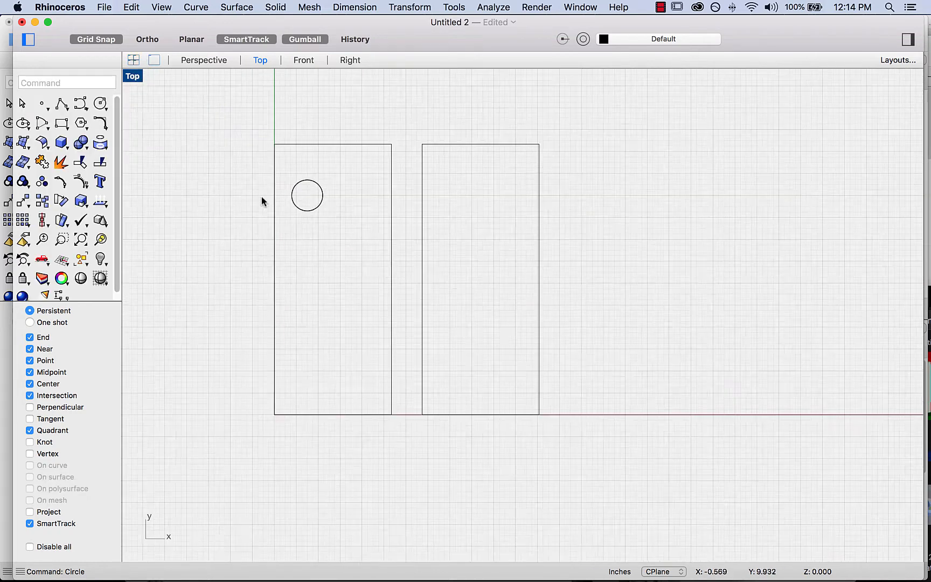
left_click(303, 214)
type("Array")
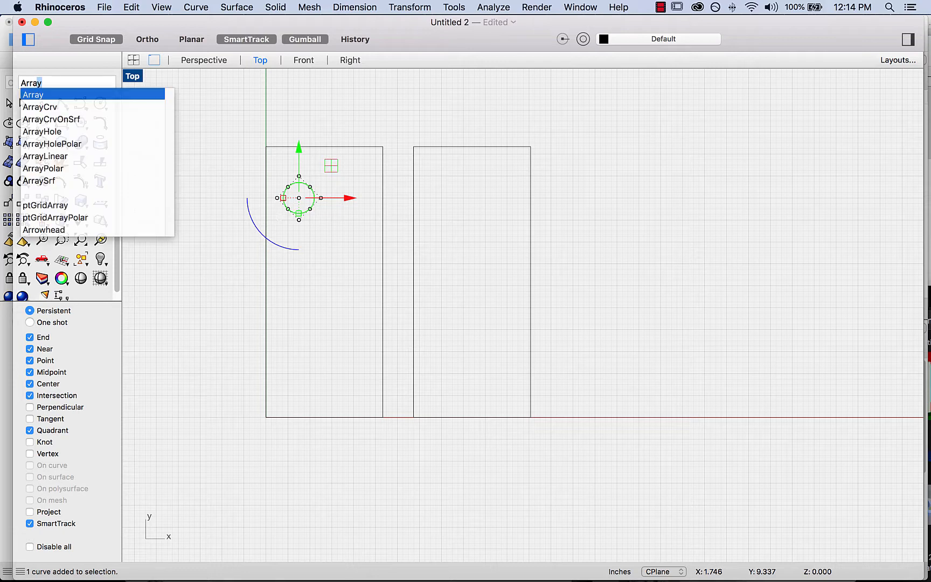
key("Return")
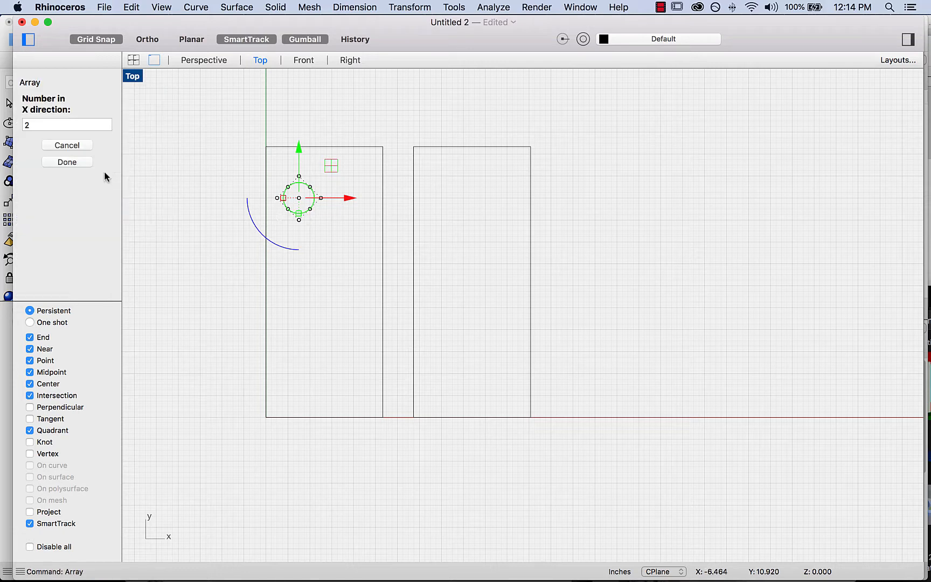
left_click(82, 162)
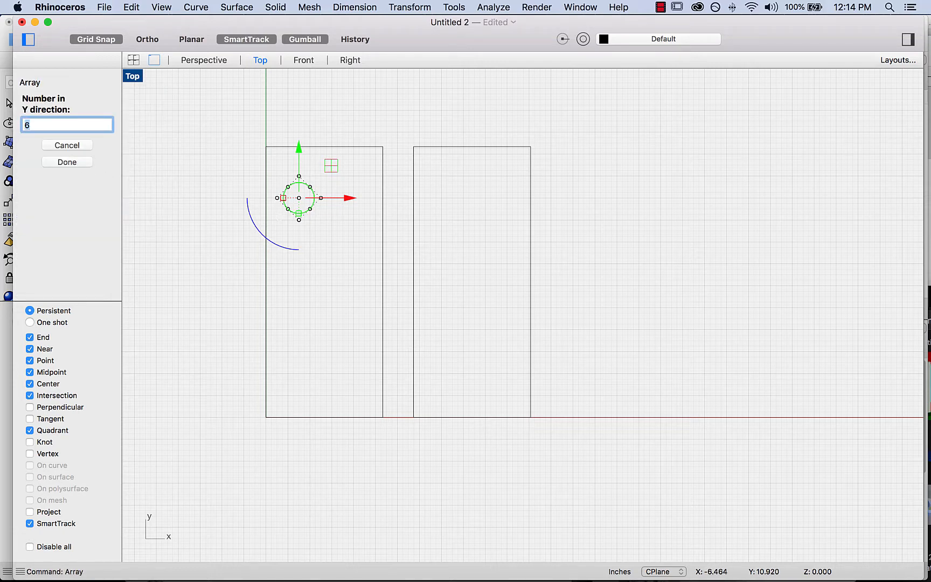
type("5")
key("Return")
key("Return")
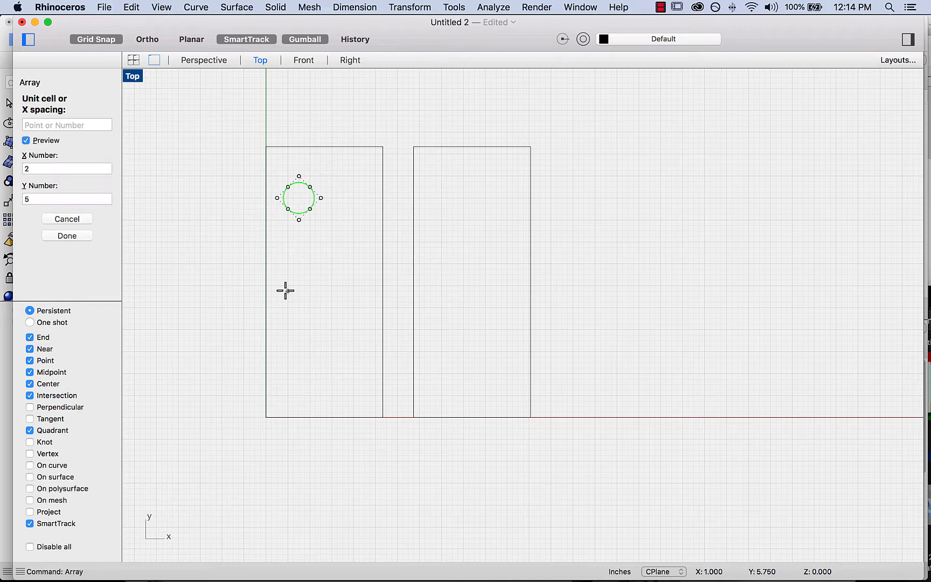
Define the array's unit cell with 2.5 X spacing and -1.75 Y spacing, then accept the array.
left_click(283, 198)
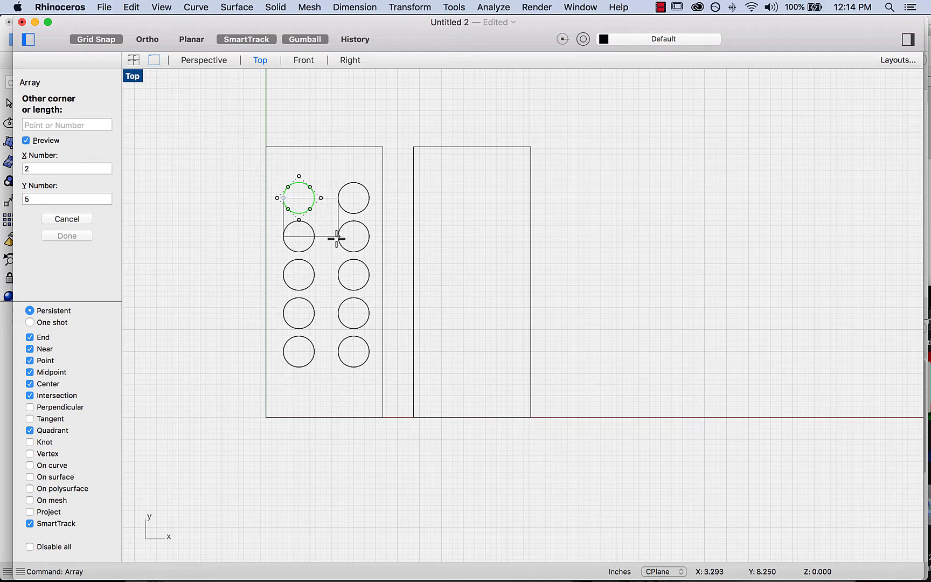
left_click(336, 237)
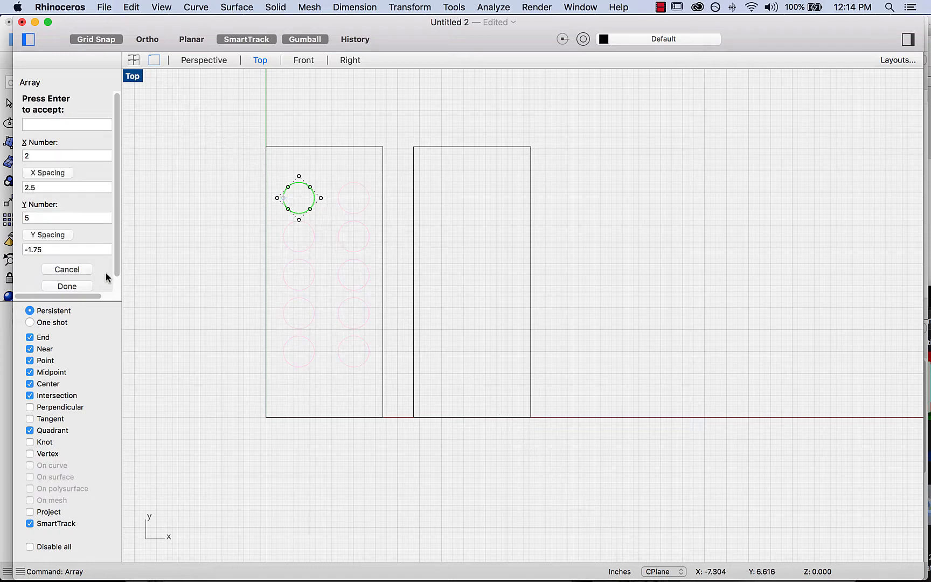
left_click_drag(118, 263, 117, 281)
left_click(68, 272)
left_click(181, 249)
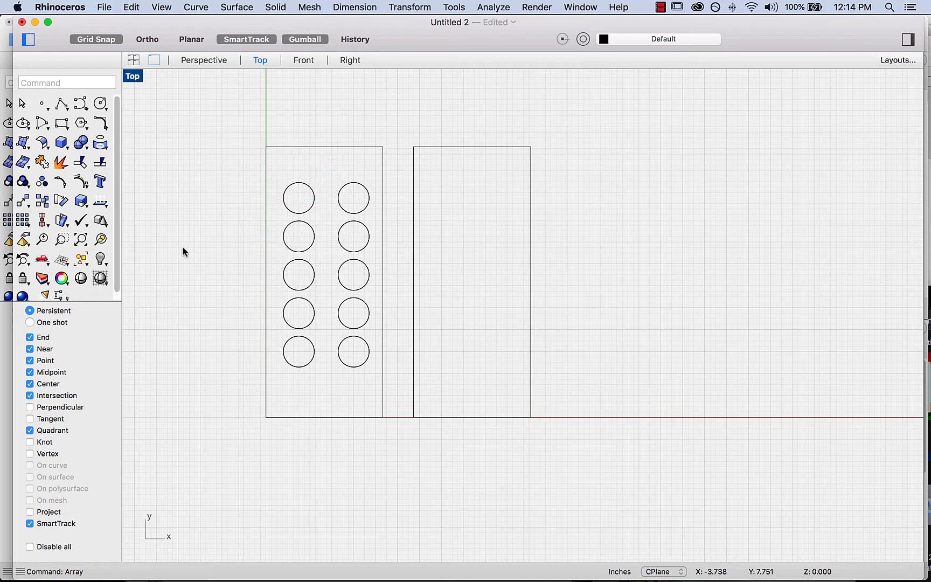
Return to the four-viewport layout and examine where the arrayed circles sit relative to the left box.
left_click(133, 59)
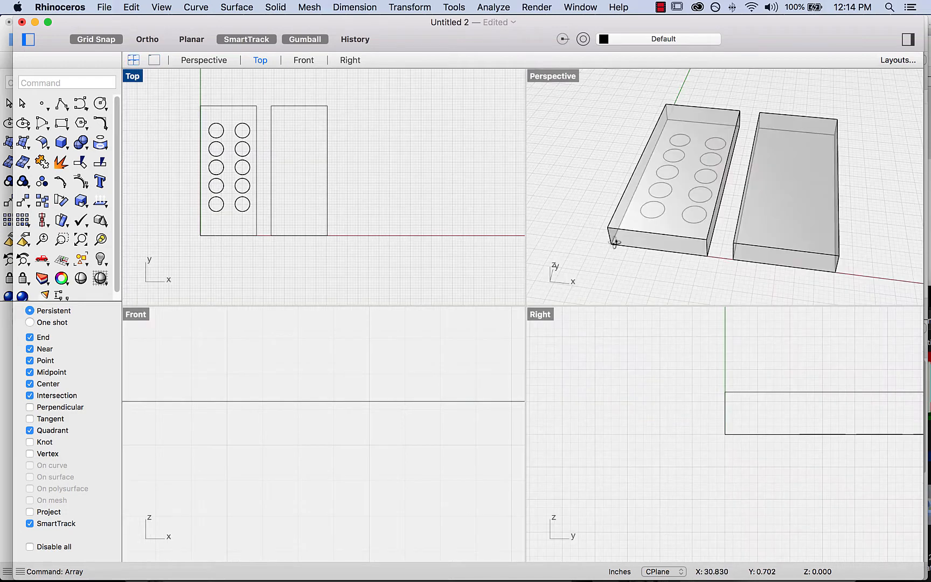
mouse_move(617, 235)
right_mouse_down()
mouse_move(628, 148)
mouse_move(617, 228)
right_mouse_up()
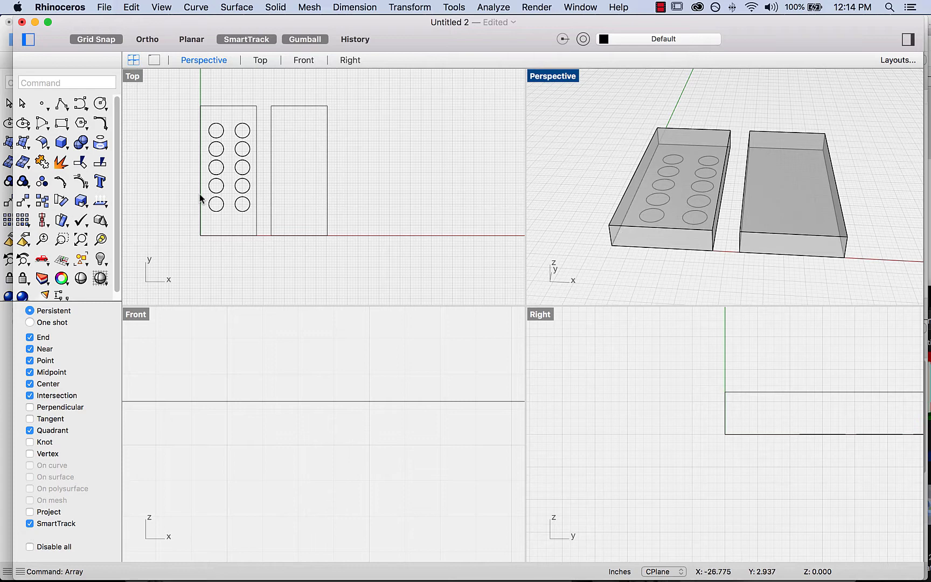
scroll(202, 200, "up", 5)
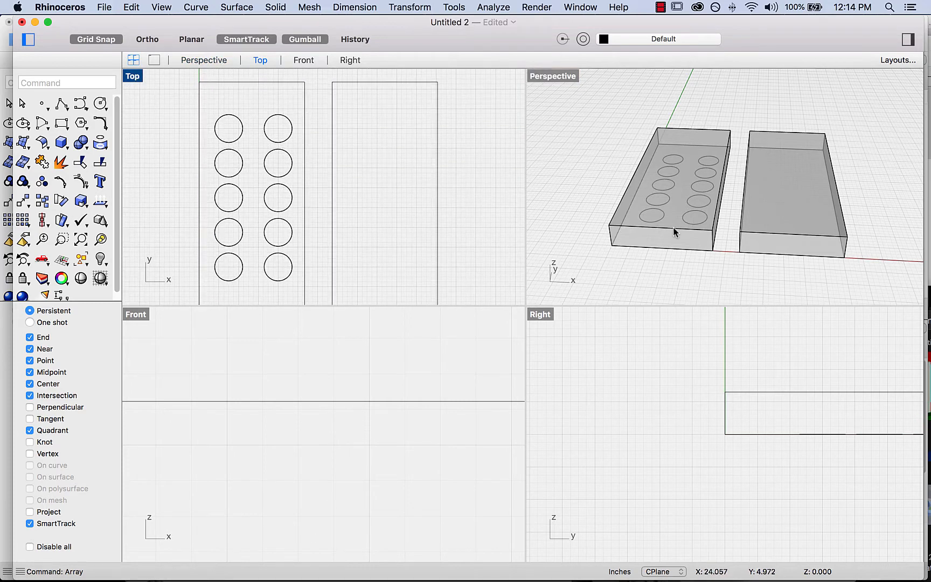
scroll(331, 196, "down", 3)
right_click_drag(192, 168, 183, 159)
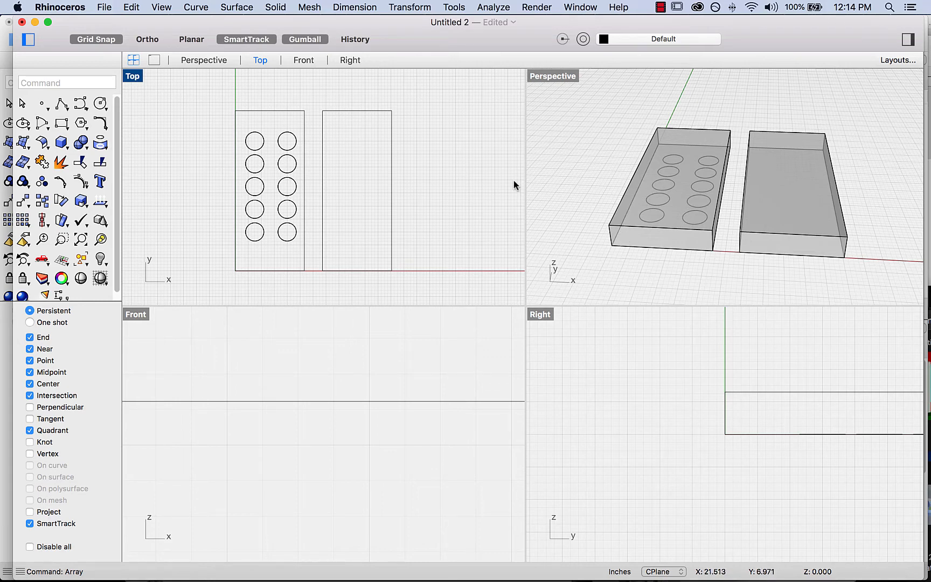
right_click_drag(661, 283, 637, 271)
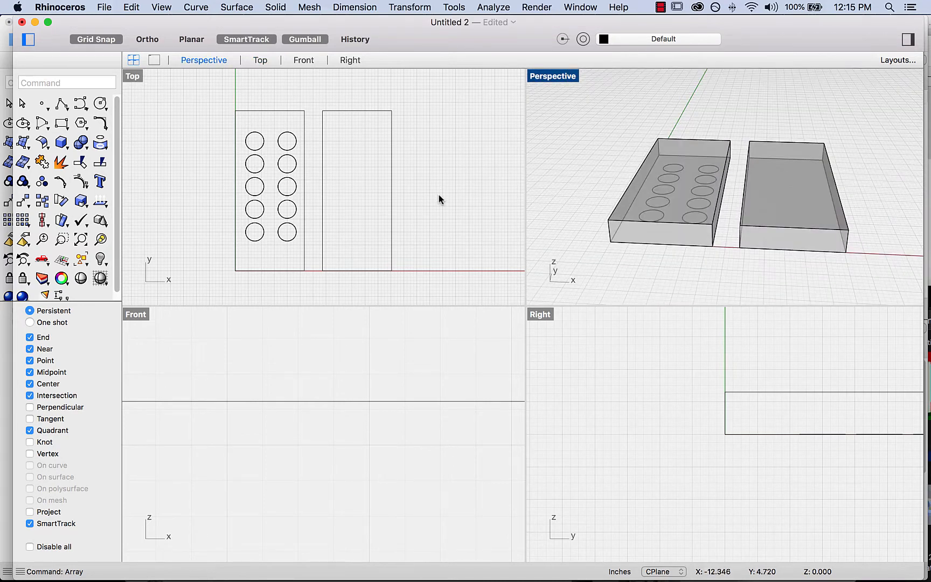
right_click_drag(438, 198, 439, 195)
mouse_move(644, 266)
right_mouse_down()
mouse_move(649, 241)
mouse_move(646, 259)
mouse_move(660, 275)
right_mouse_up()
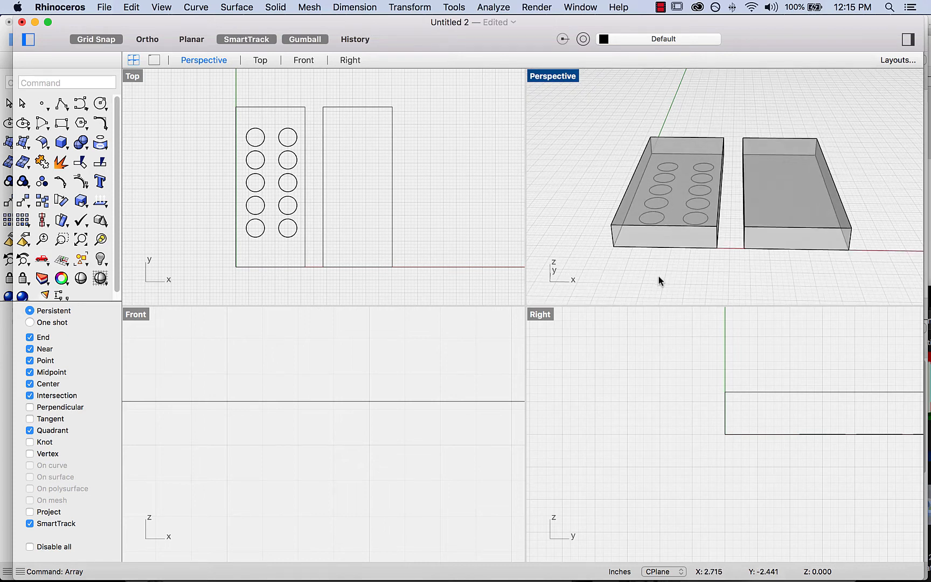
Explode the left box into separate surfaces.
left_click(640, 243)
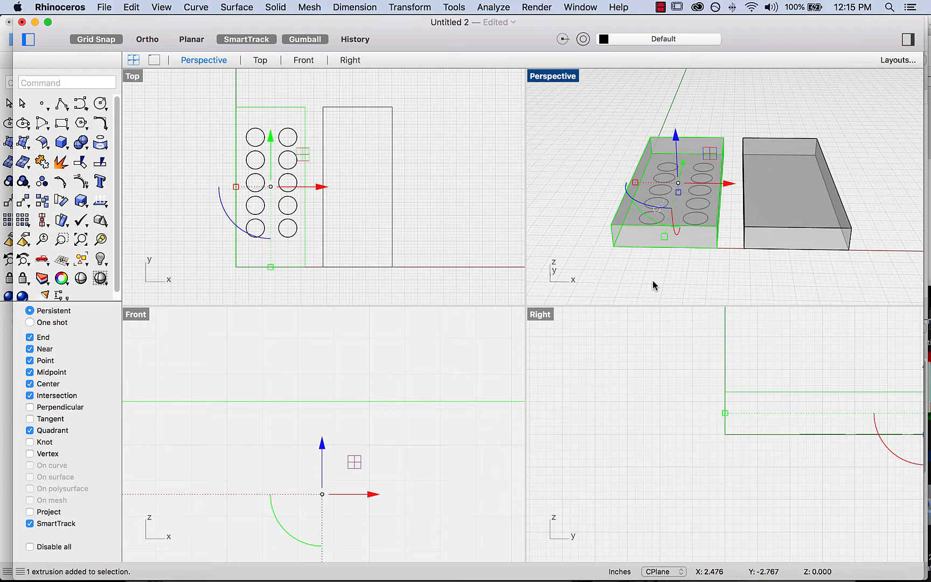
type("explode")
key("Return")
left_click(652, 240)
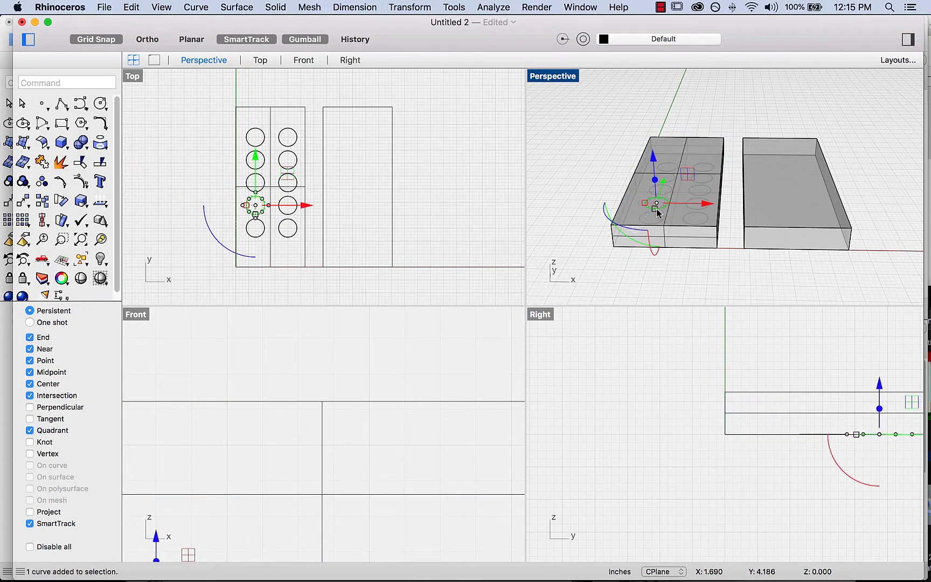
left_click(682, 240)
left_click(713, 264)
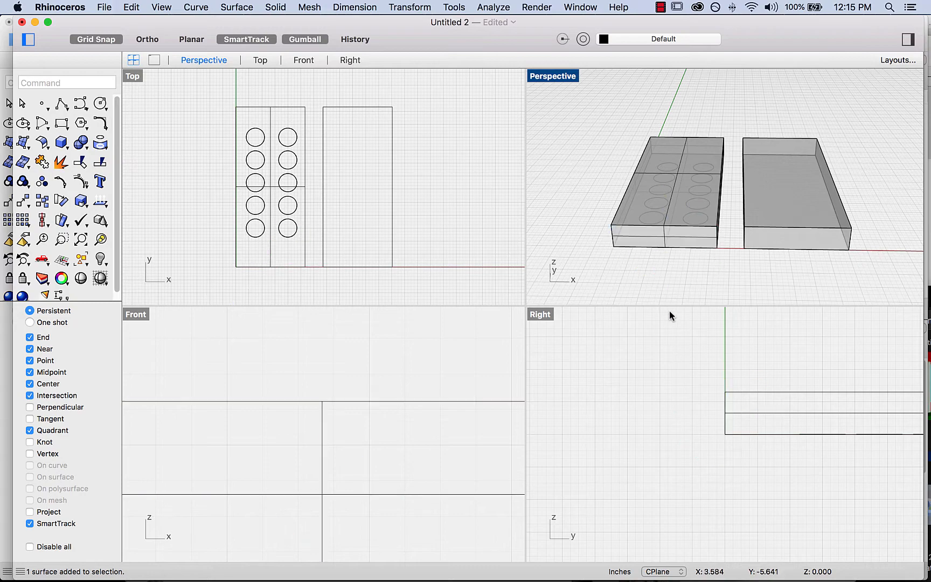
Pull the exploded left box's two long side surfaces outward along X and undo the moves.
right_click_drag(669, 310, 752, 252)
left_click(680, 245)
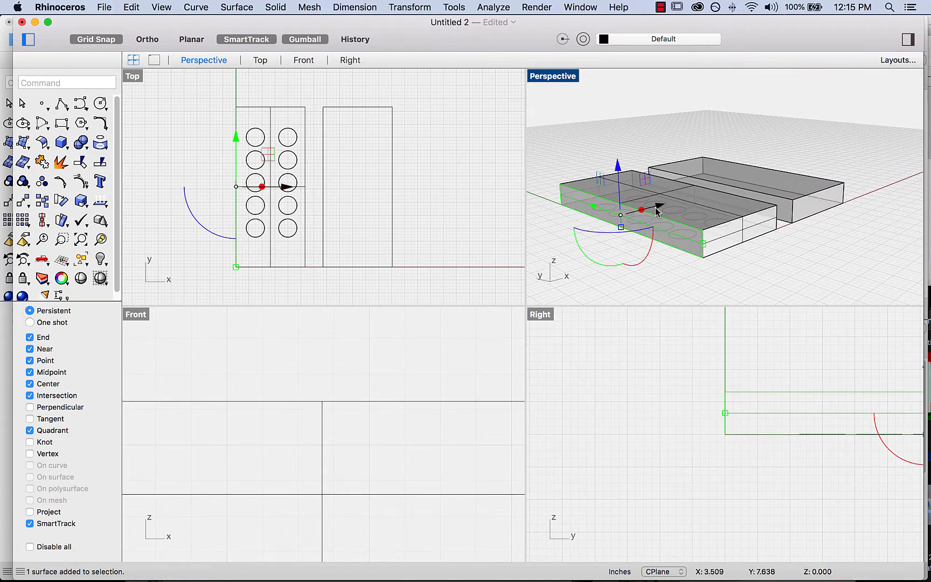
left_click_drag(656, 208, 632, 253)
right_click(697, 270)
left_click(861, 258)
right_click_drag(868, 257, 713, 228)
left_click(727, 202)
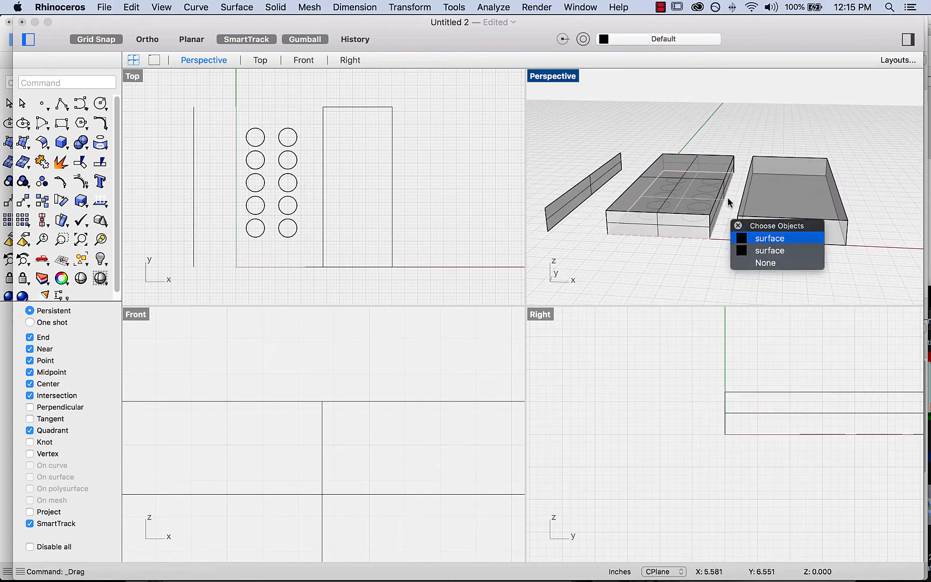
left_click(750, 225)
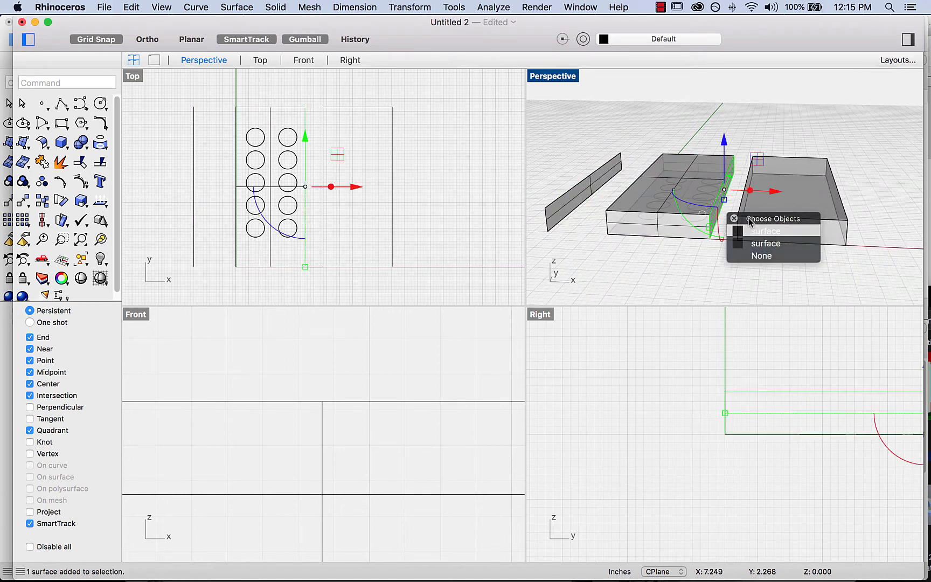
left_click_drag(774, 190, 781, 197)
right_click_drag(747, 262, 701, 266)
key("super+z")
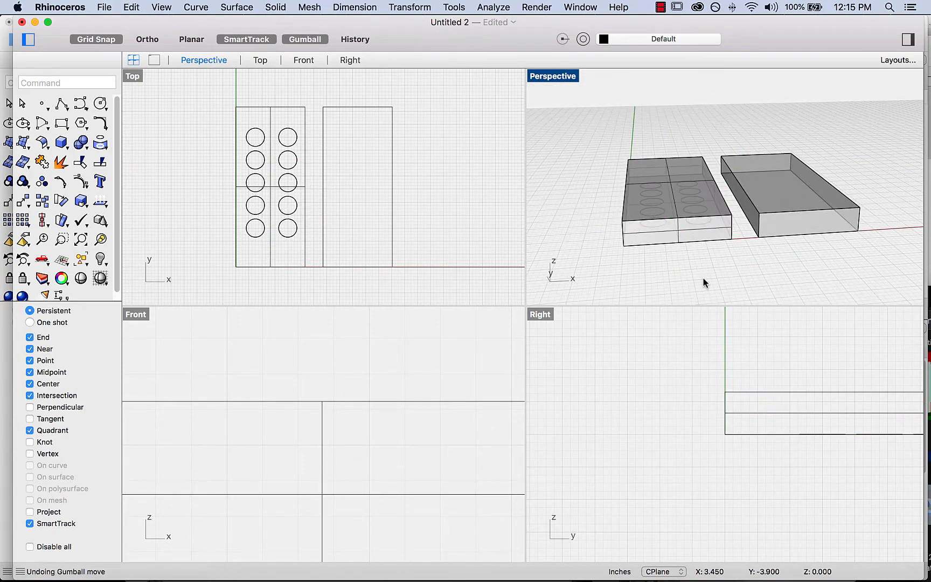
Select all ten arrayed circles and start projecting them along C Plane Z from the Top view.
left_click_drag(245, 123, 297, 247)
right_click_drag(527, 275, 654, 280)
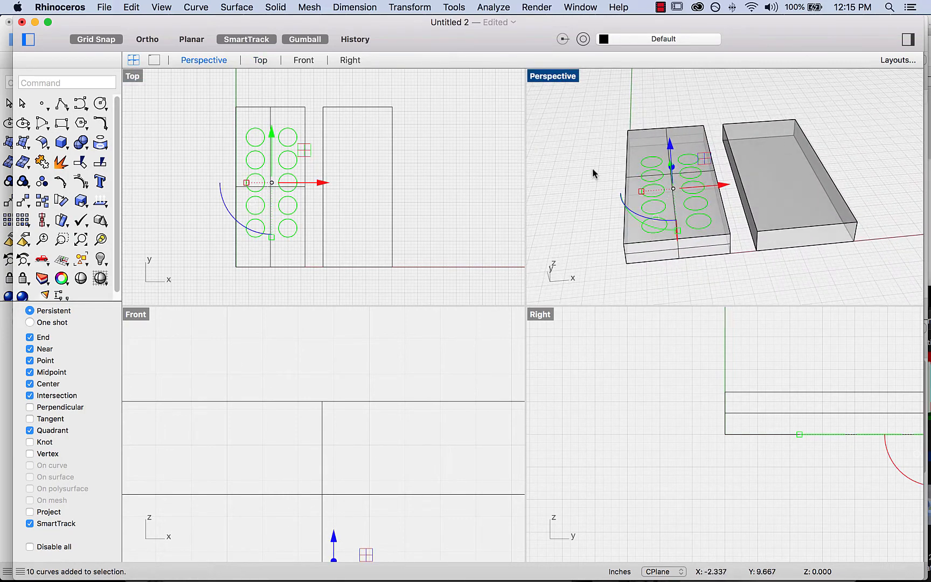
type("project")
key("Return")
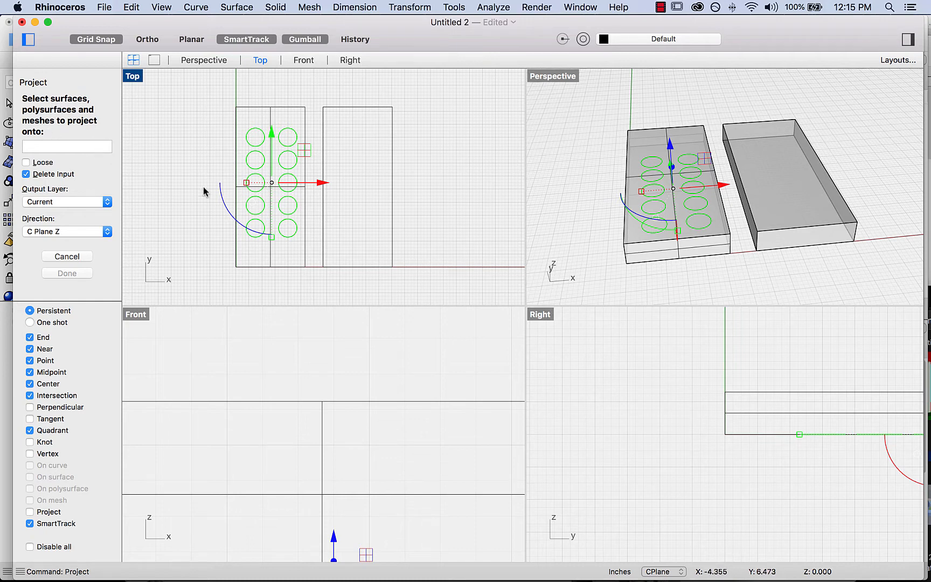
right_click_drag(610, 255, 601, 238)
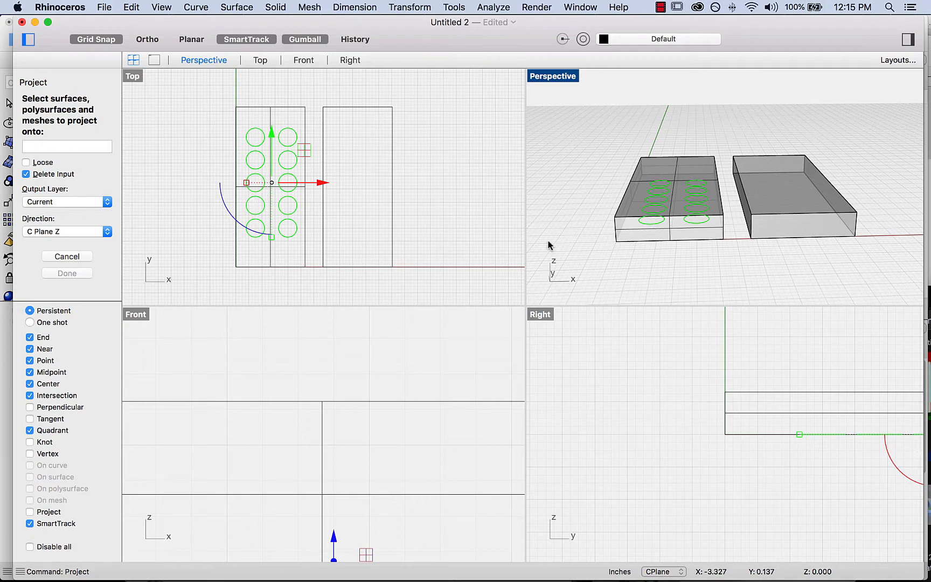
right_click_drag(549, 245, 555, 226)
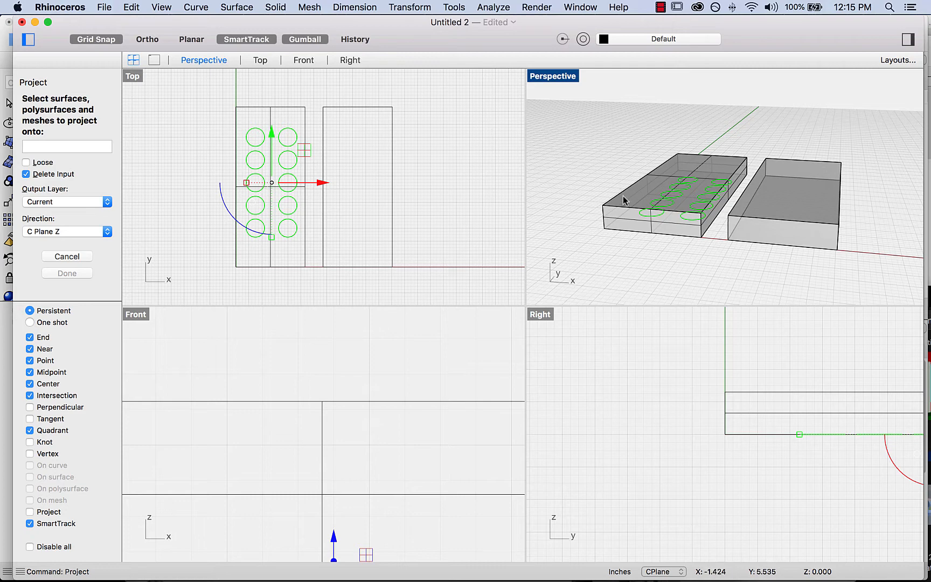
left_click(638, 203)
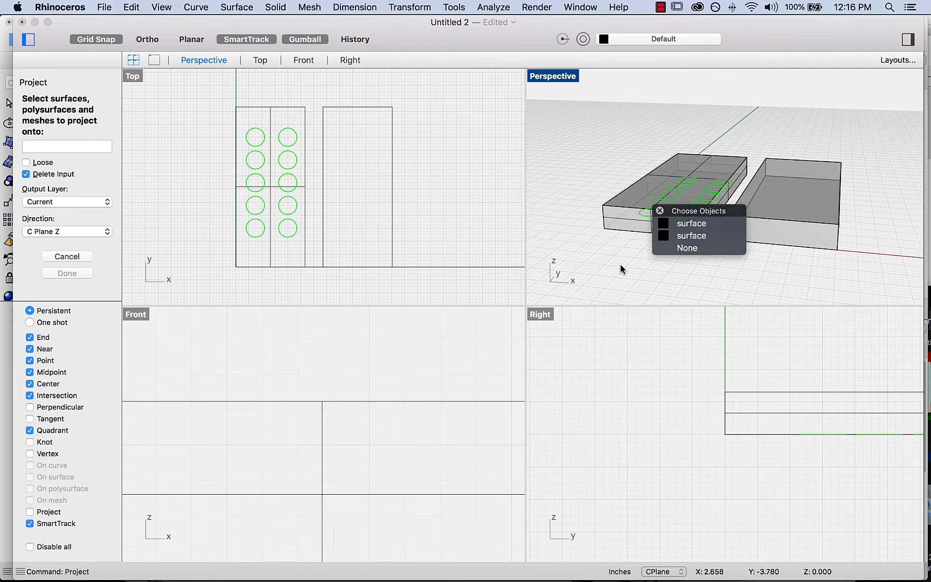
left_click(638, 205)
left_click(639, 205)
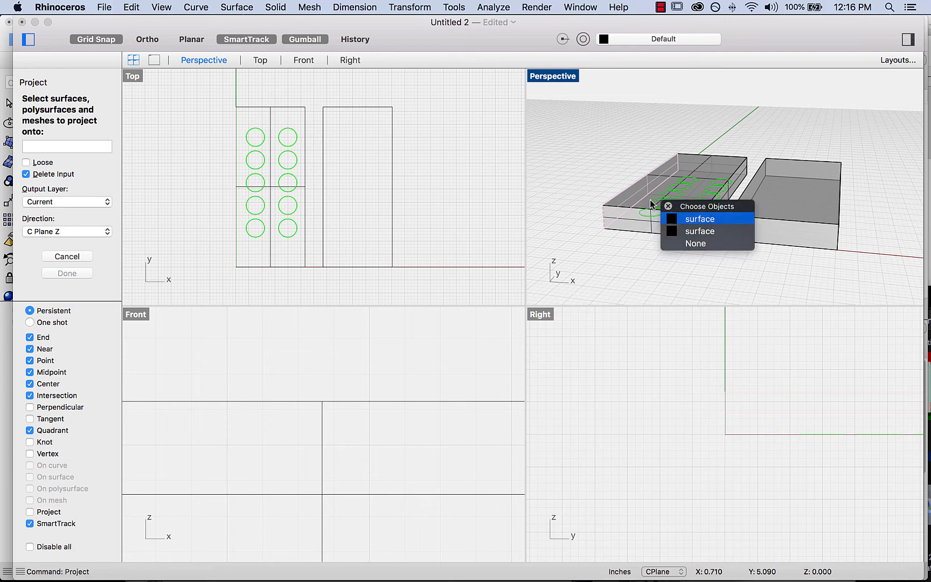
left_click(719, 174)
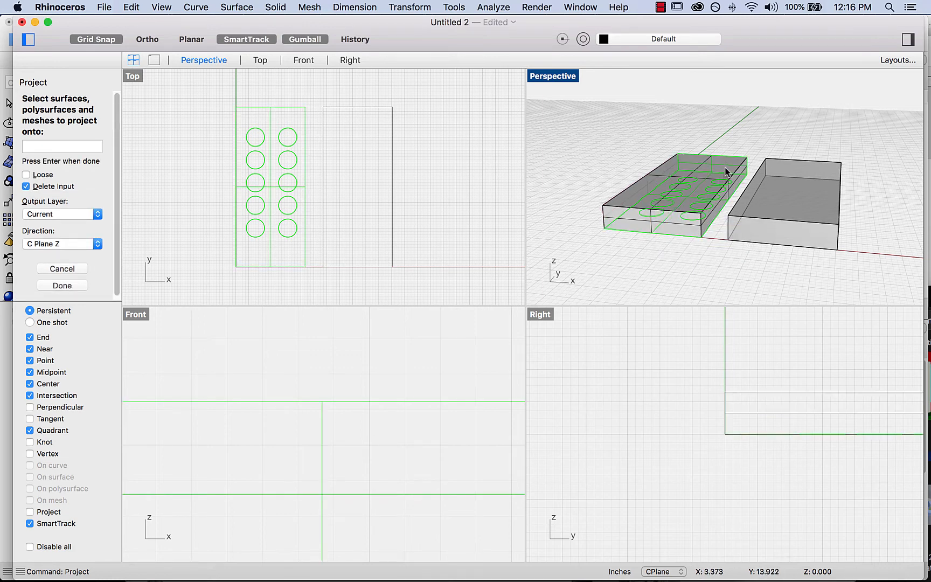
left_click(632, 210)
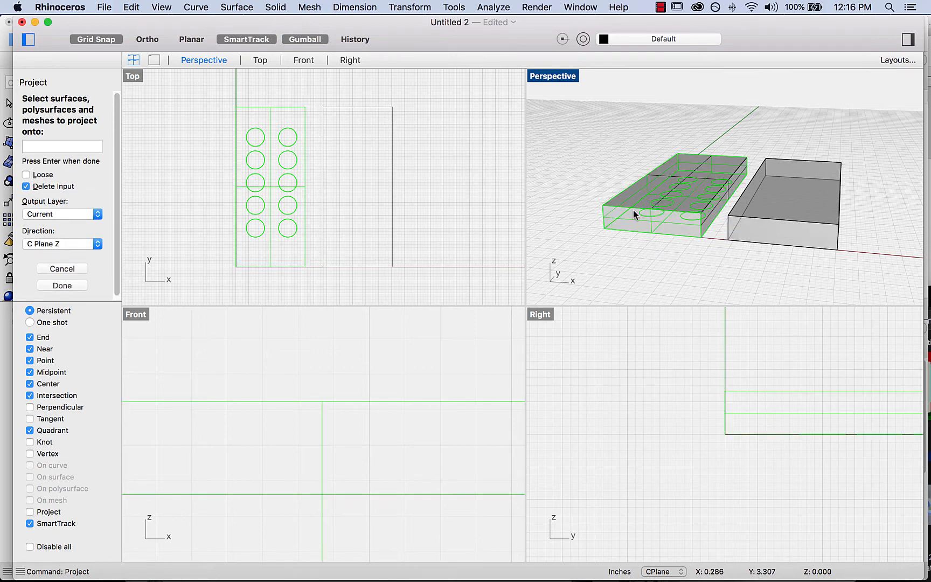
left_click(626, 220, "super")
left_click(628, 199, "super")
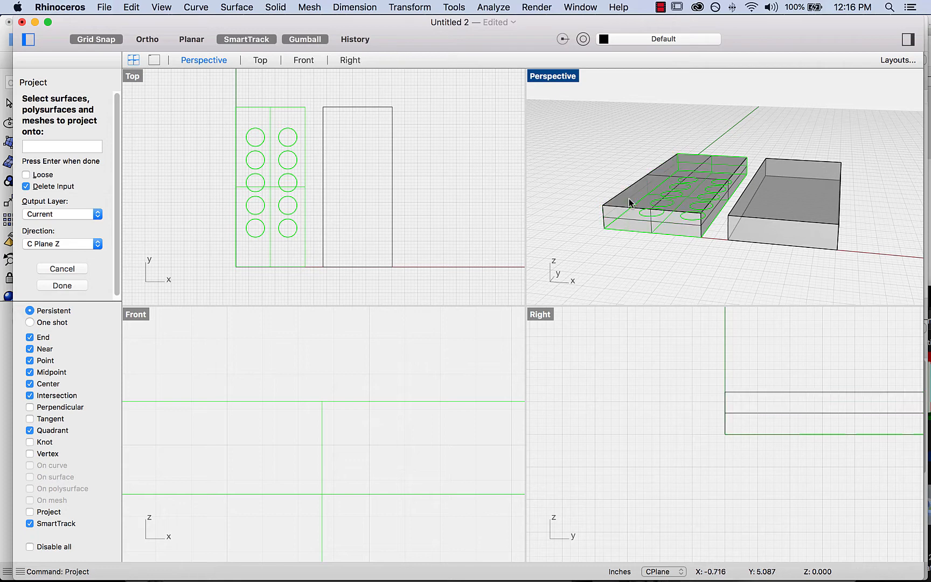
left_click(703, 158, "super")
left_click(733, 181, "super")
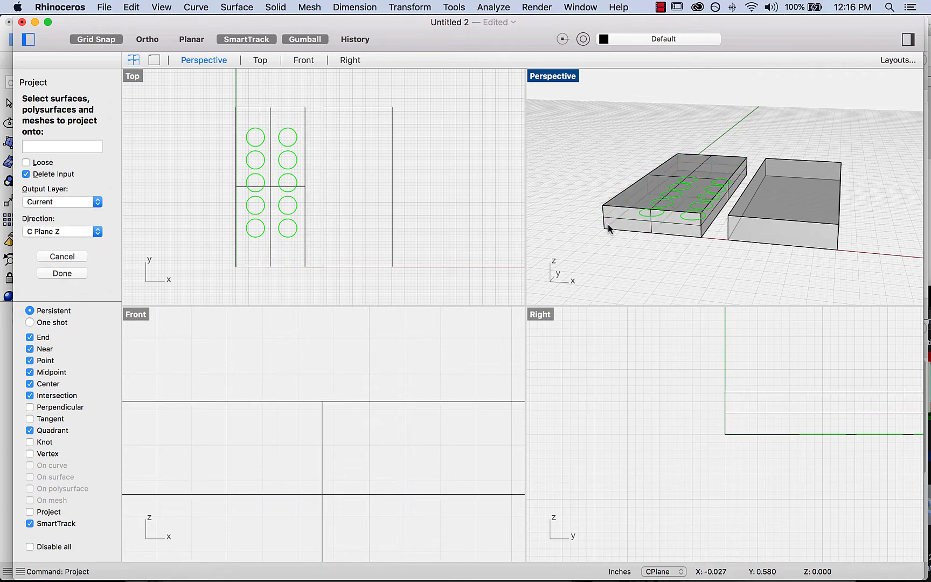
Project the ten selected circles onto the top surface of the left box.
scroll(619, 221, "up", 3)
left_click(612, 192)
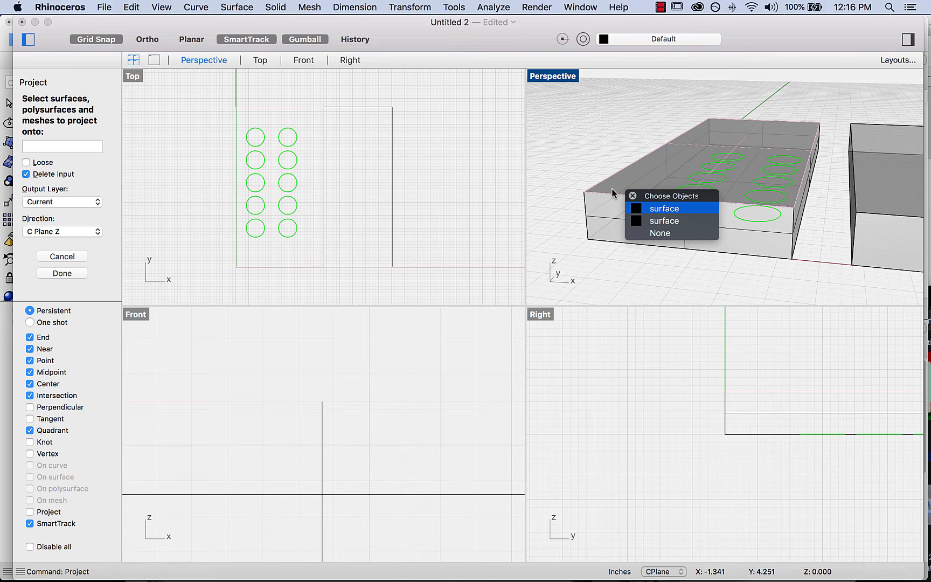
left_click(642, 208)
mouse_move(619, 229)
right_mouse_down()
mouse_move(621, 251)
mouse_move(640, 245)
mouse_move(642, 202)
mouse_move(623, 202)
mouse_move(601, 232)
mouse_move(609, 246)
right_mouse_up()
left_click(67, 286)
left_click(564, 255)
scroll(295, 380, "down", 8)
scroll(296, 381, "down", 5)
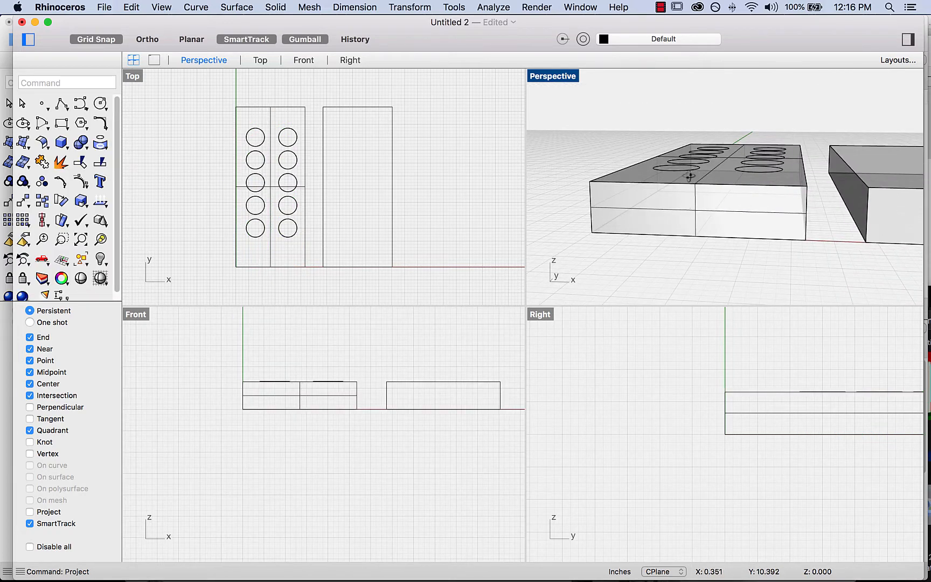
right_click_drag(690, 177, 667, 202)
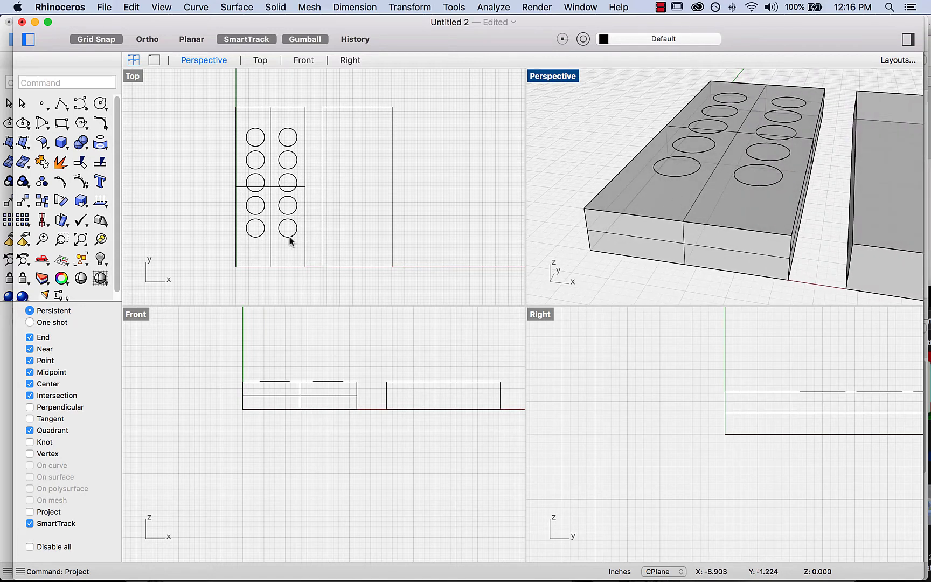
left_click_drag(249, 124, 297, 244)
right_click_drag(677, 255, 652, 254)
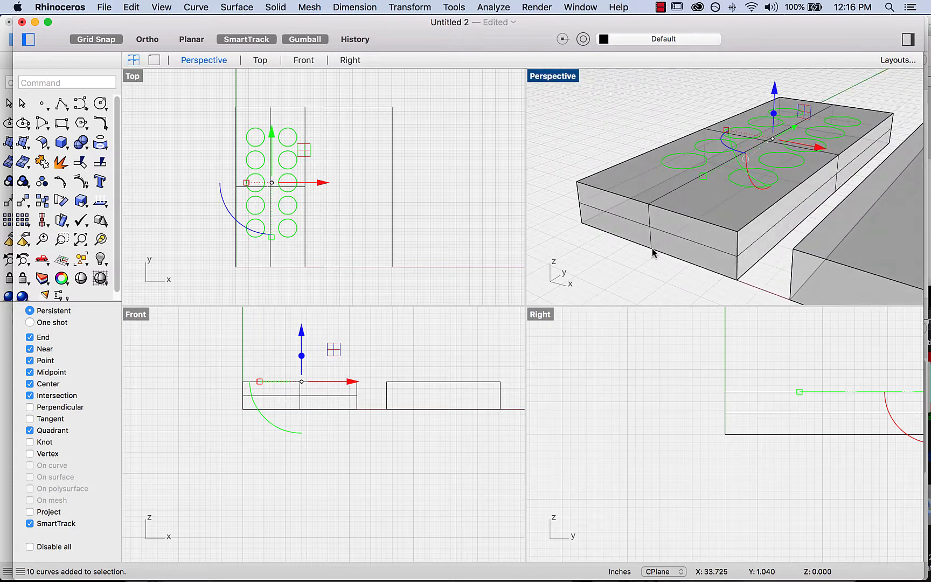
left_click(435, 184)
Select the six circles in the first, third and fifth rows on the left box, leaving the second and fourth rows out.
left_click(261, 136)
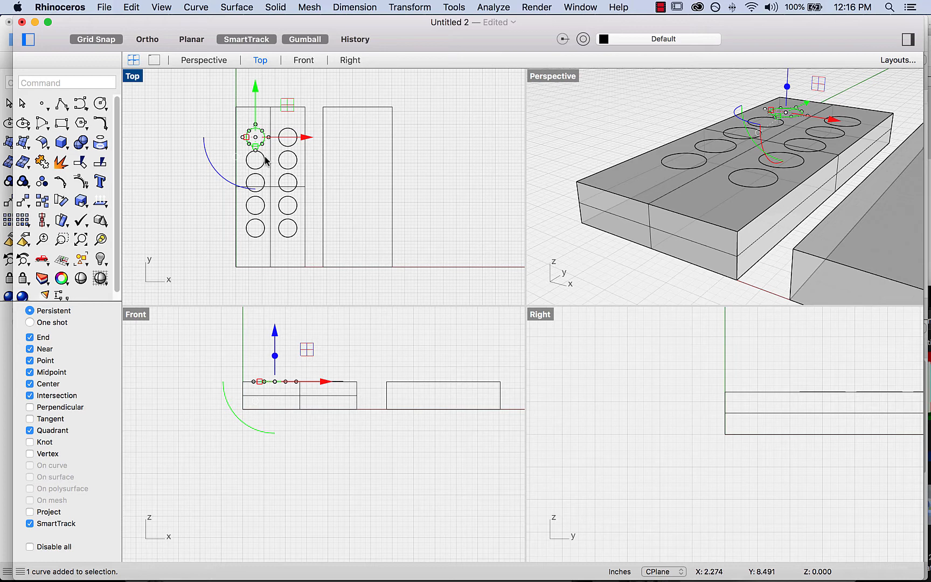
left_click(264, 180, "shift")
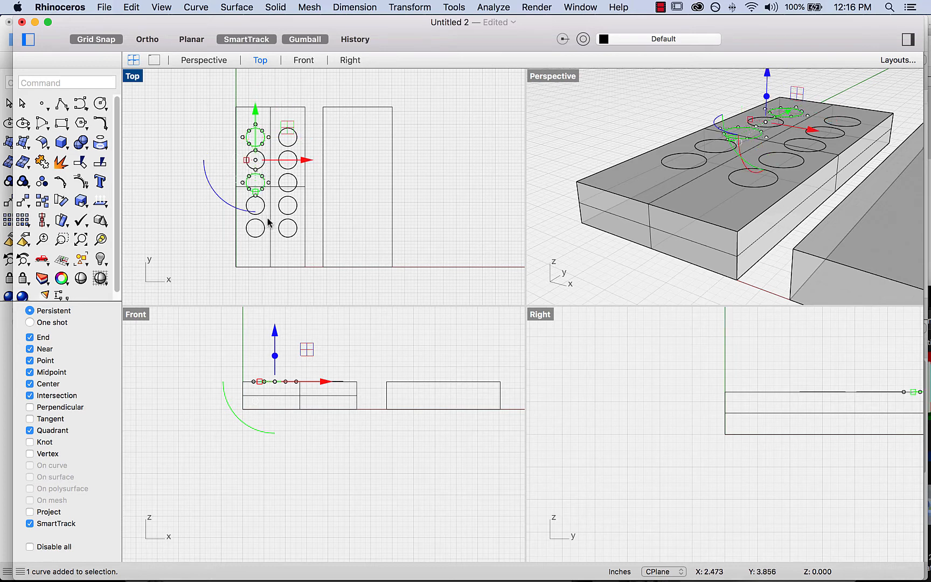
left_click(265, 234, "shift")
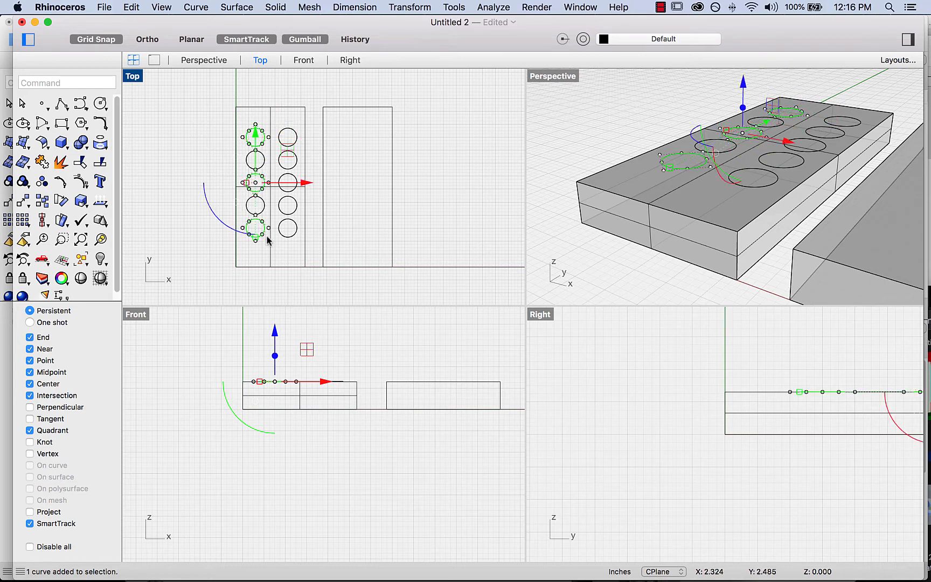
left_click(298, 227, "shift")
left_click(297, 186, "shift")
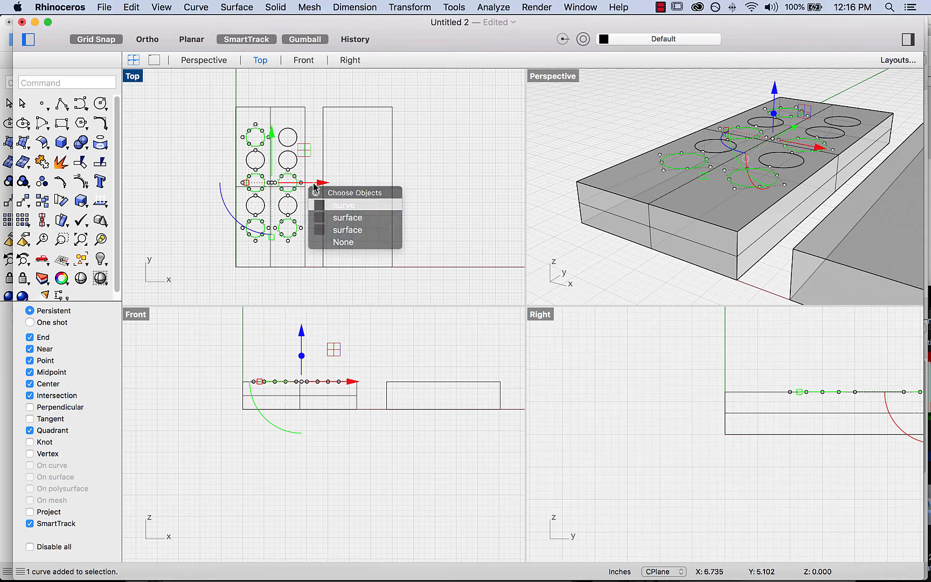
left_click(297, 162, "shift")
left_click(297, 165, "super")
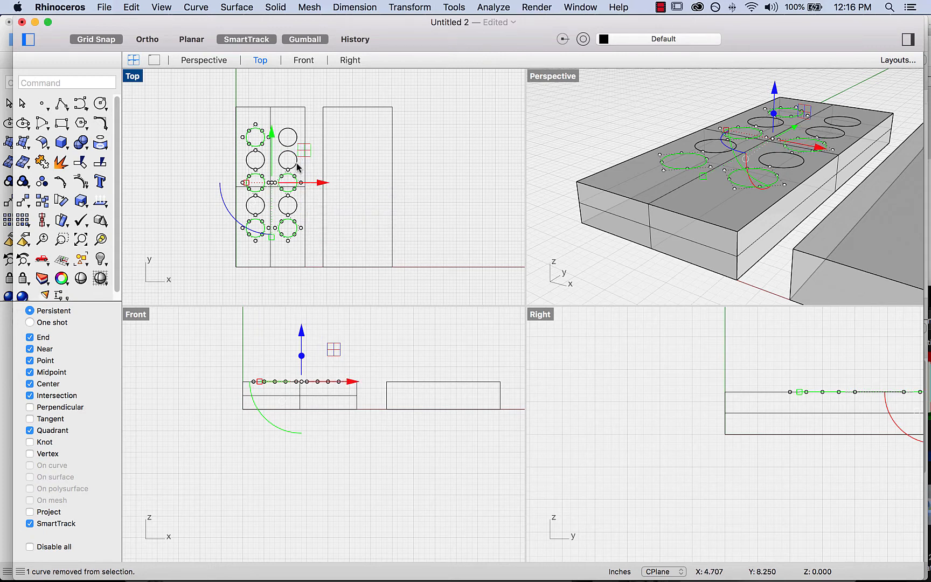
left_click(296, 142, "shift")
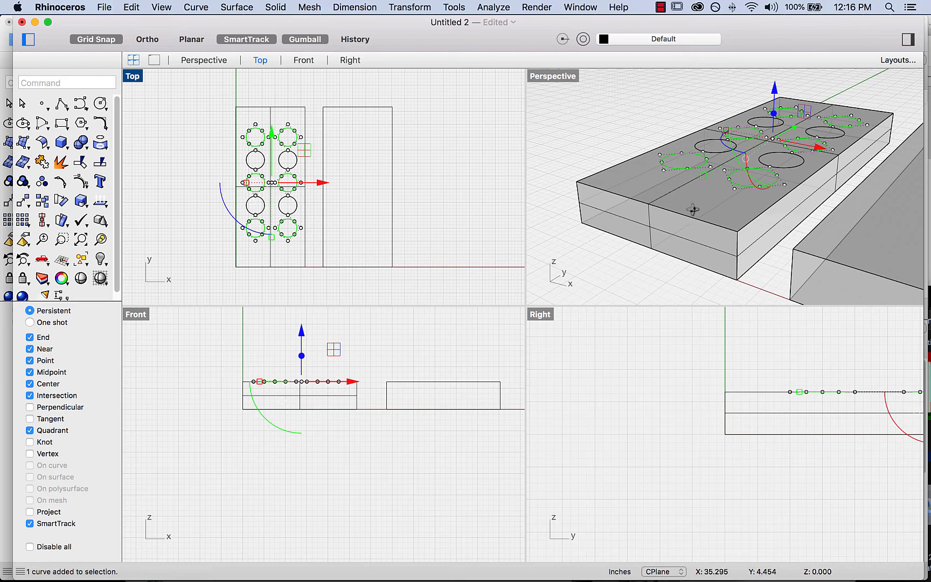
Extrude the six selected circles about 0.75 inches down into the left box as solid cylinders with ExtrudeCrv.
right_click_drag(688, 208, 672, 215)
type("extr")
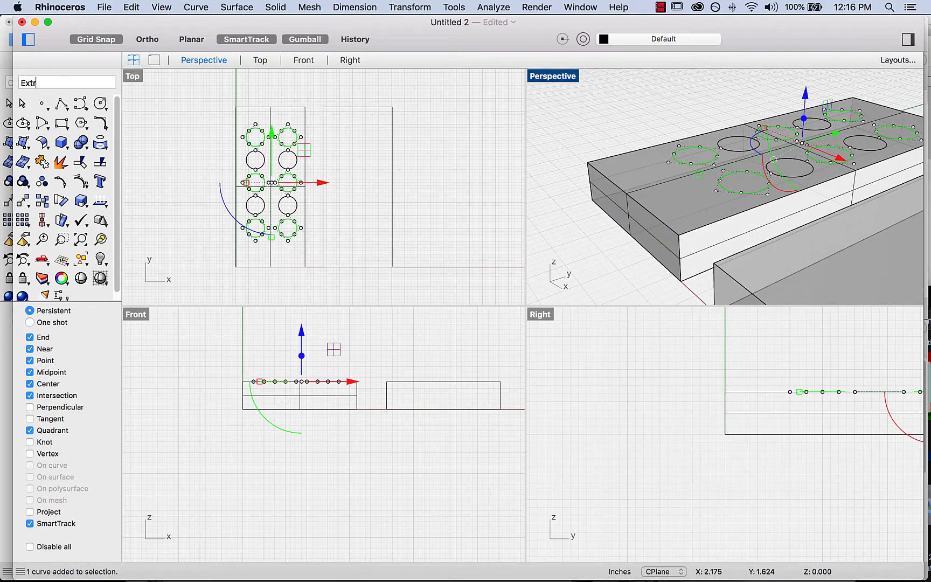
type("udeCrv")
key("Return")
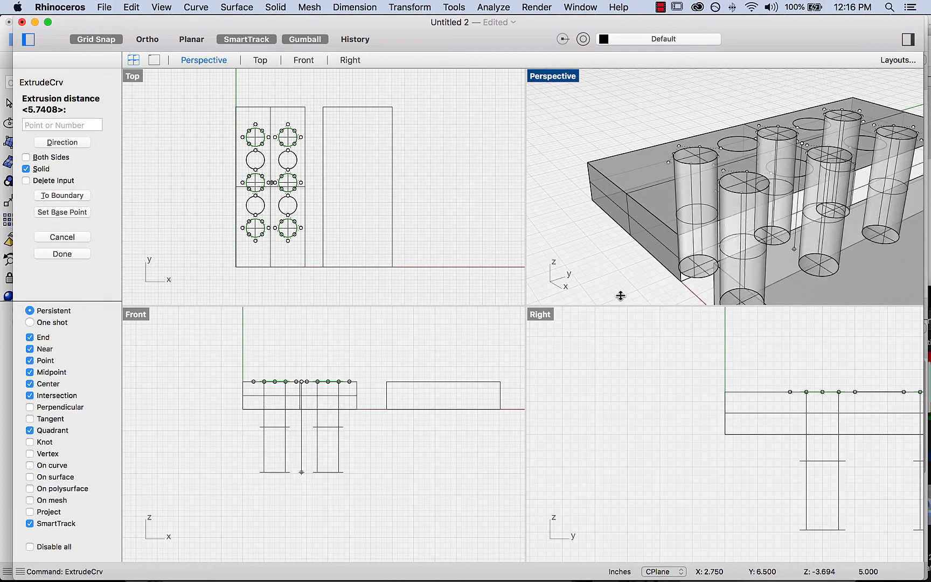
scroll(357, 381, "up", 3)
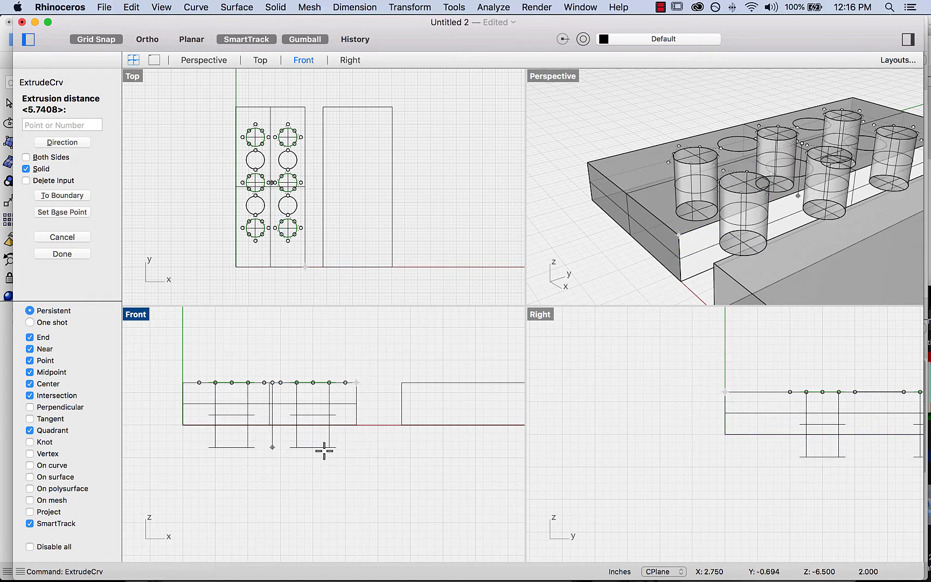
right_click_drag(596, 268, 619, 249)
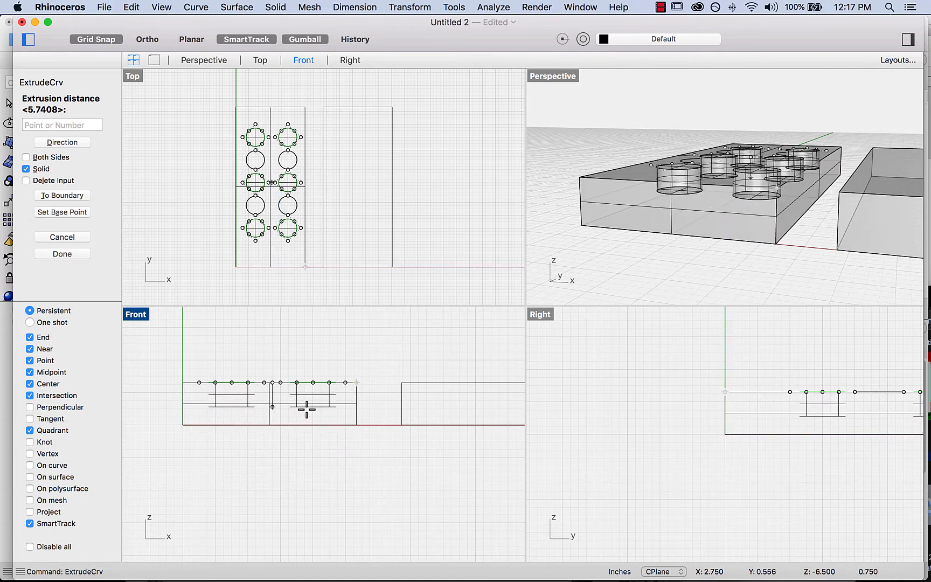
scroll(307, 409, "up", 2)
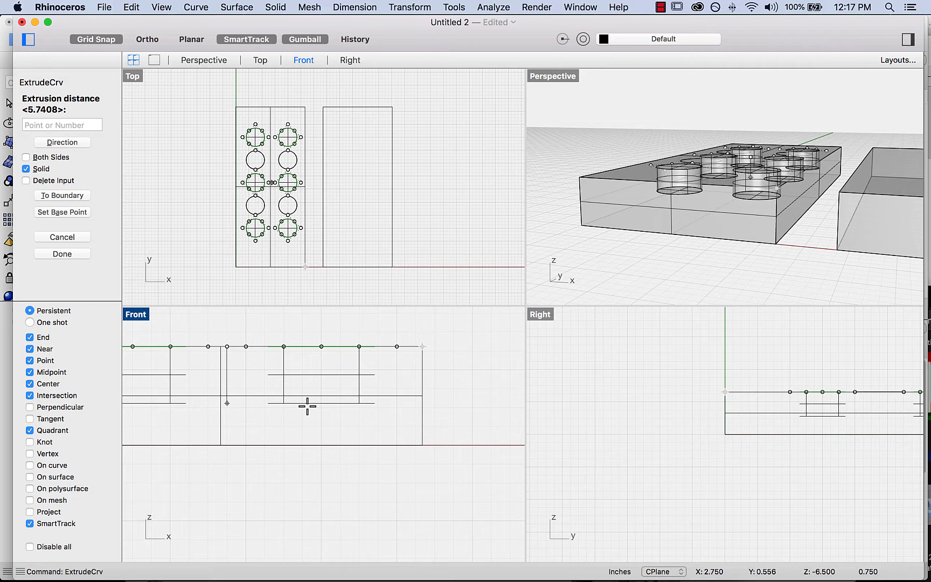
key("Escape")
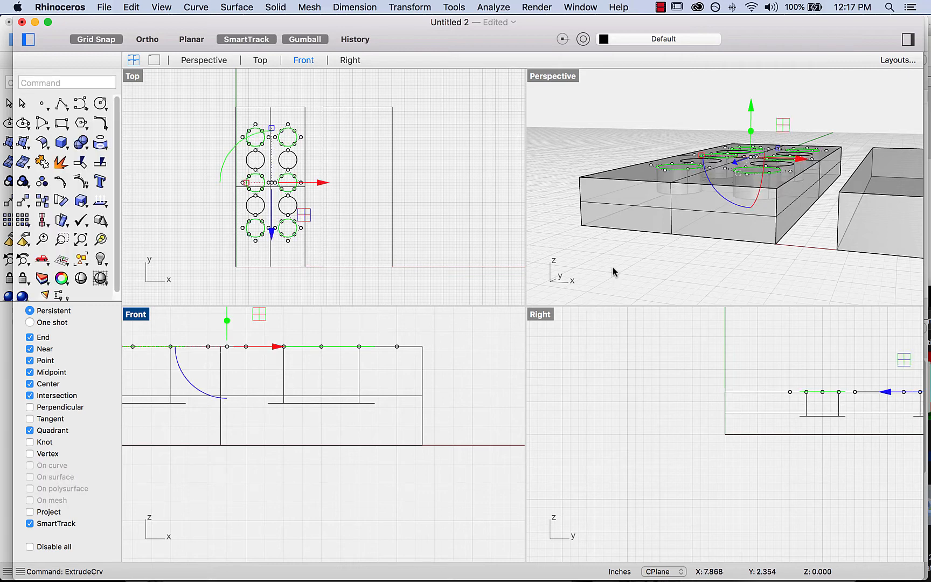
mouse_move(613, 271)
right_mouse_down()
mouse_move(602, 306)
mouse_move(592, 305)
mouse_move(577, 295)
mouse_move(602, 268)
right_mouse_up()
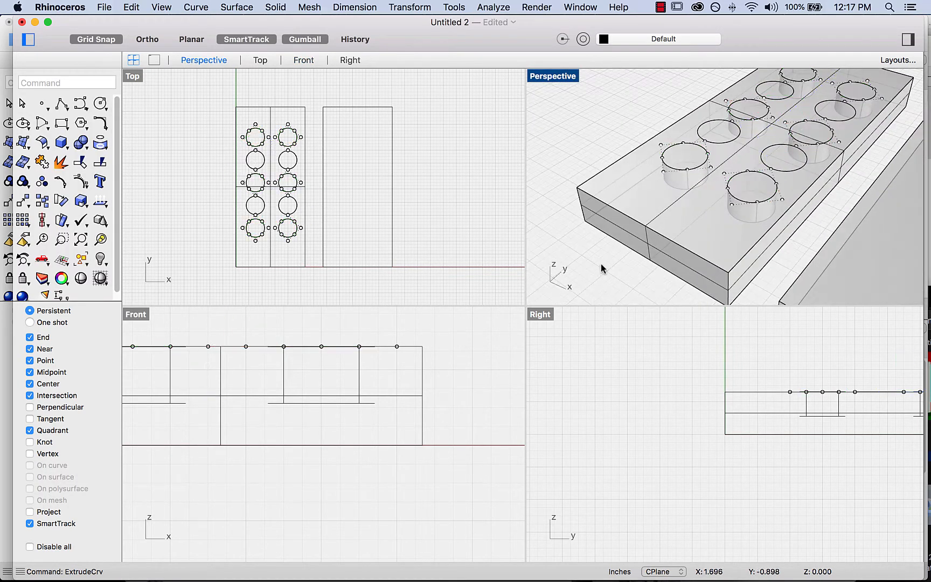
left_click(602, 268)
Combine the left box's separate surfaces, without the cylinders, into one polysurface with BooleanUnion.
scroll(699, 236, "down", 4)
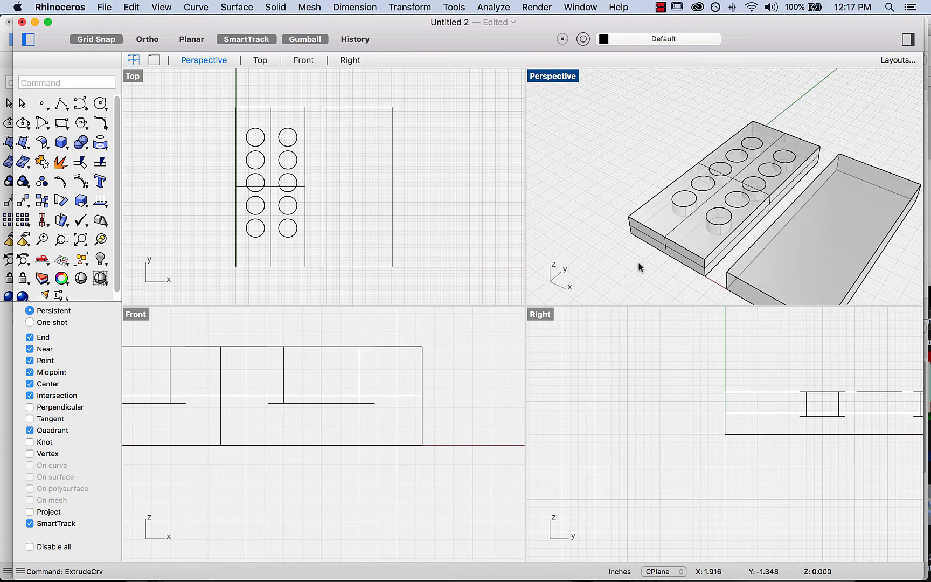
right_click_drag(666, 276, 727, 264)
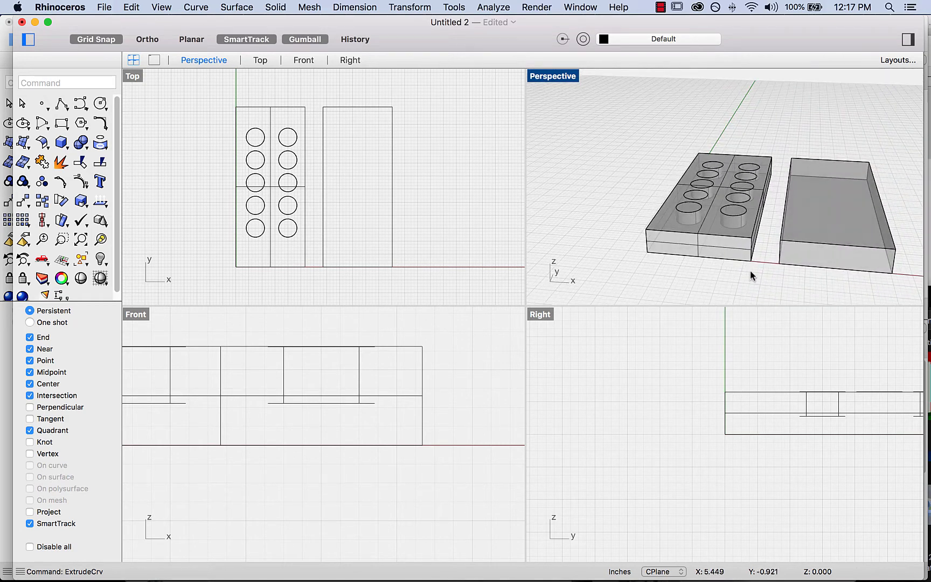
left_click_drag(753, 270, 740, 232)
right_click_drag(618, 250, 684, 230)
left_click(611, 220, "shift")
right_click_drag(612, 231, 679, 237)
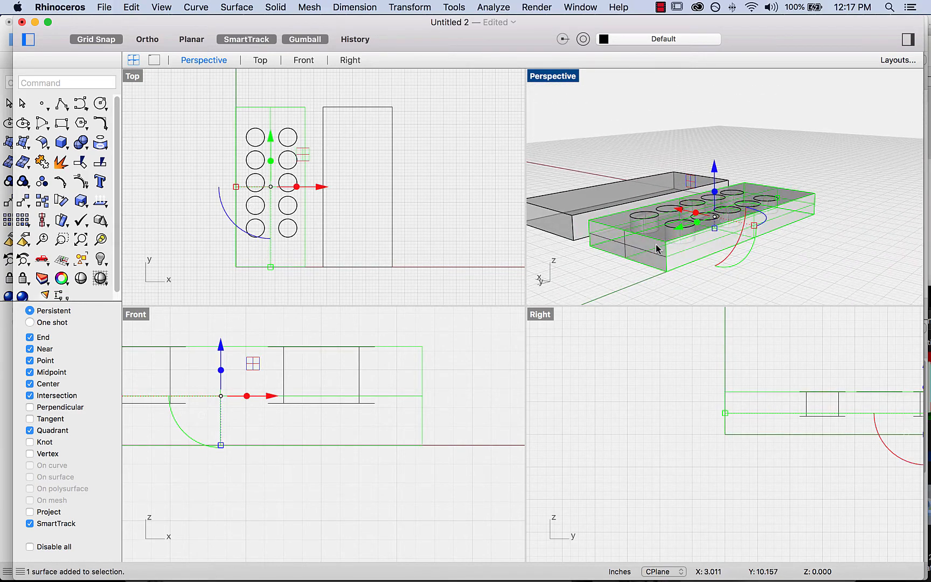
right_click_drag(868, 253, 723, 266)
type("BooleanDifference")
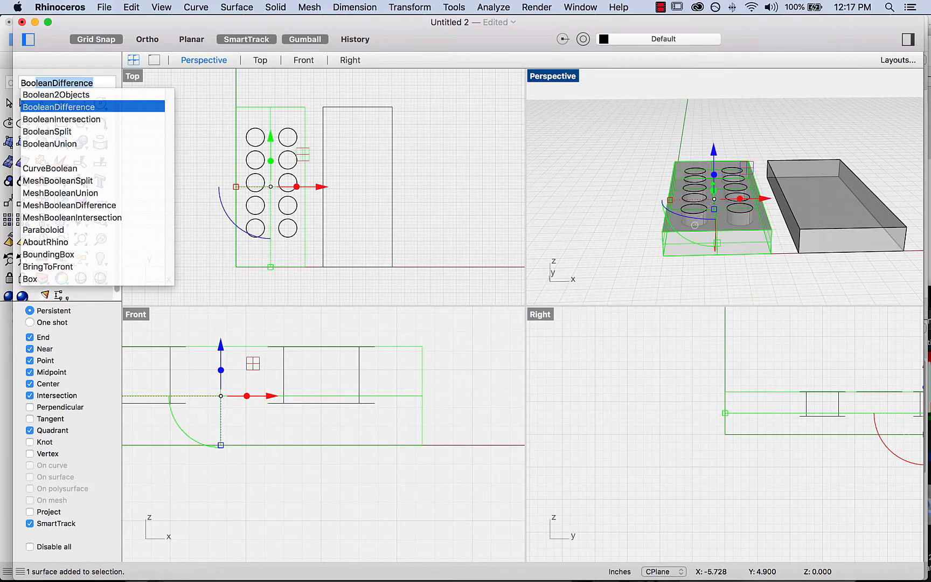
key("Down")
key("Down")
key("Down")
key("Return")
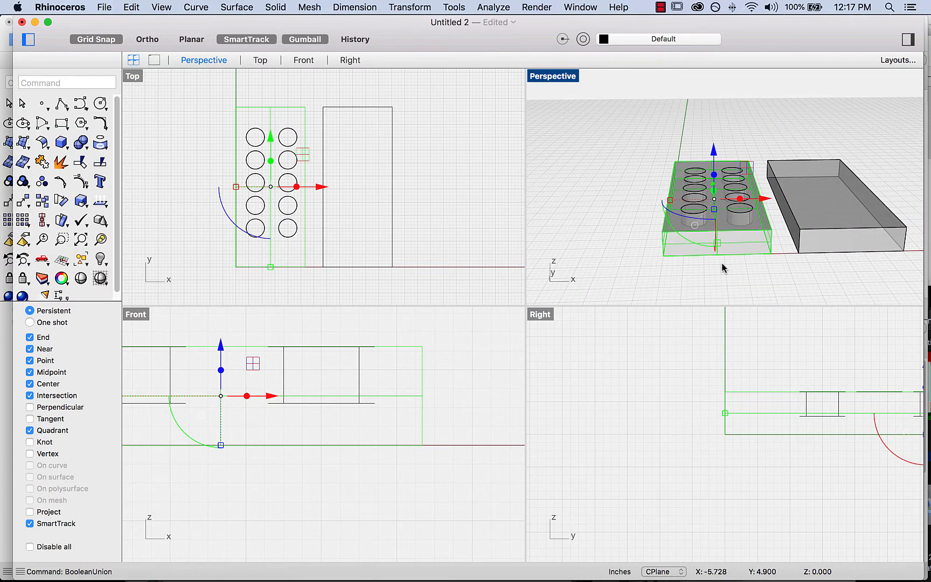
left_click(752, 242)
left_click(764, 269)
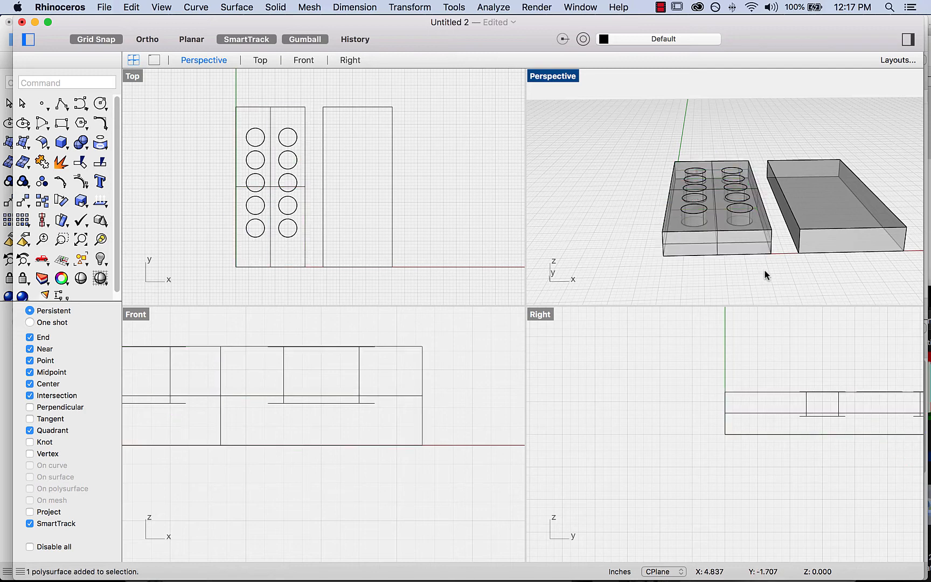
Subtract the six cylinders in the first, third and fifth rows from the left box with BooleanDifference, deleting the input cylinders.
right_click_drag(763, 269, 749, 277)
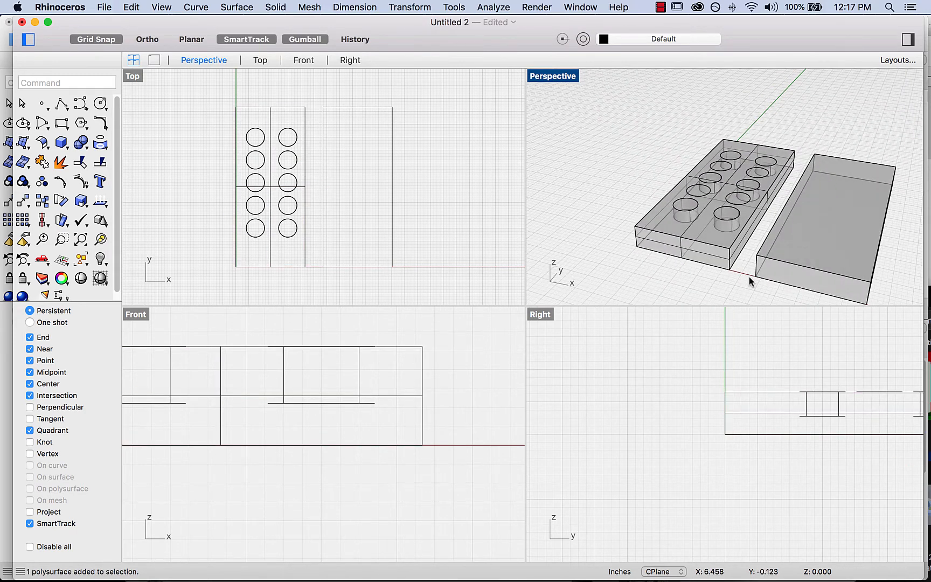
scroll(748, 276, "up", 5)
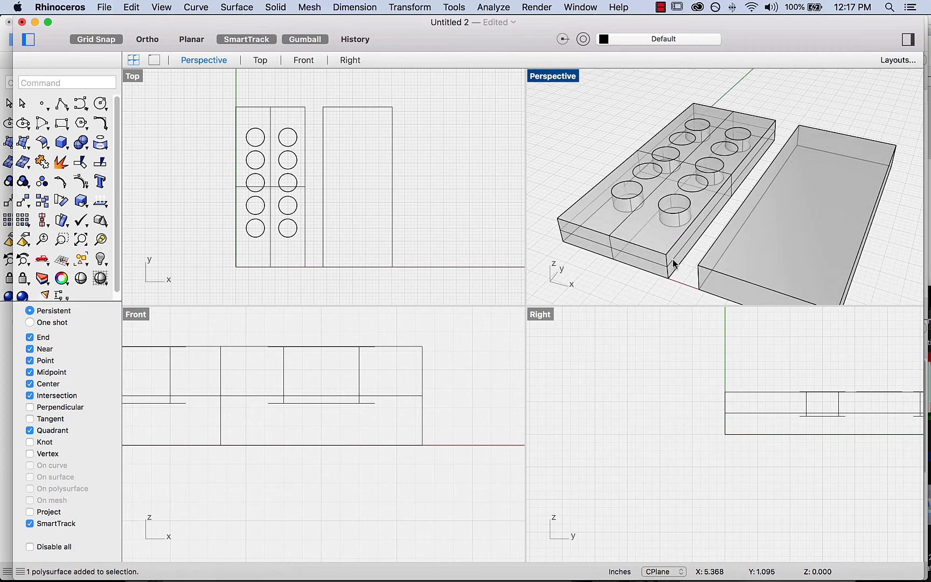
left_click(674, 219)
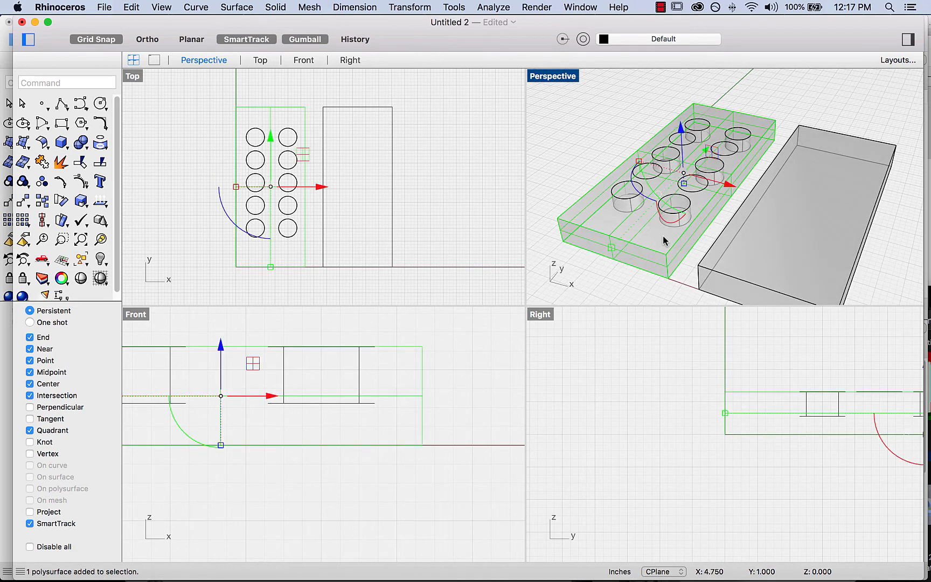
left_click(549, 114)
type("BooleanDifference")
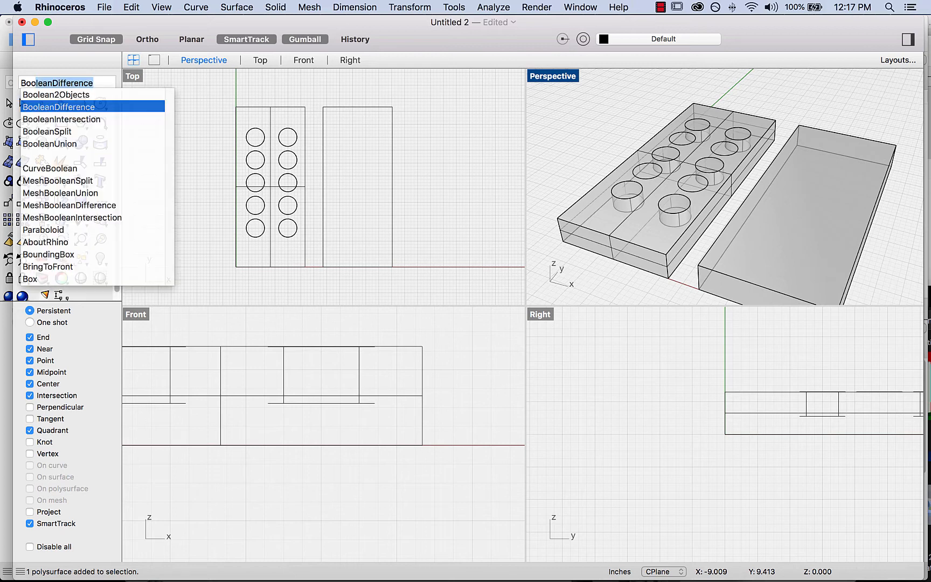
key("Return")
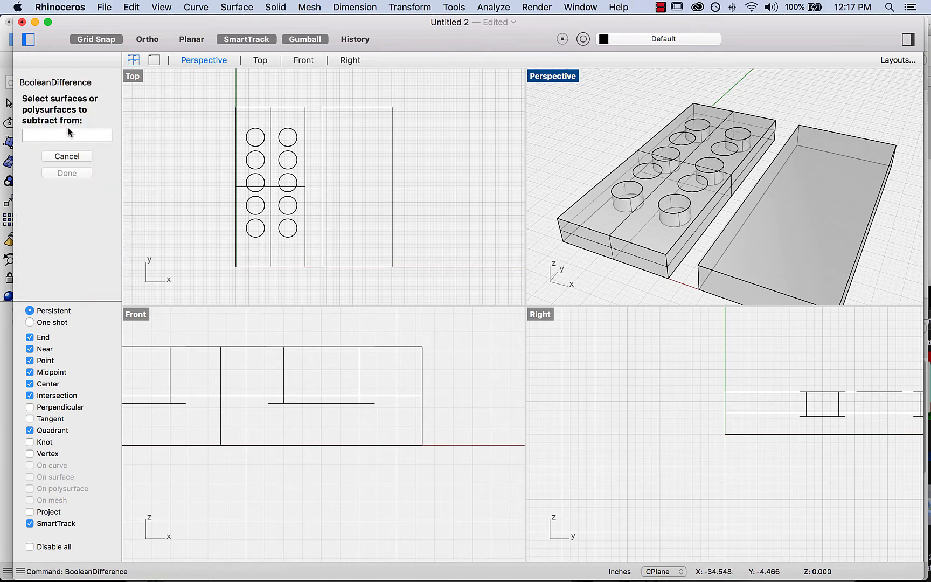
left_click(587, 227)
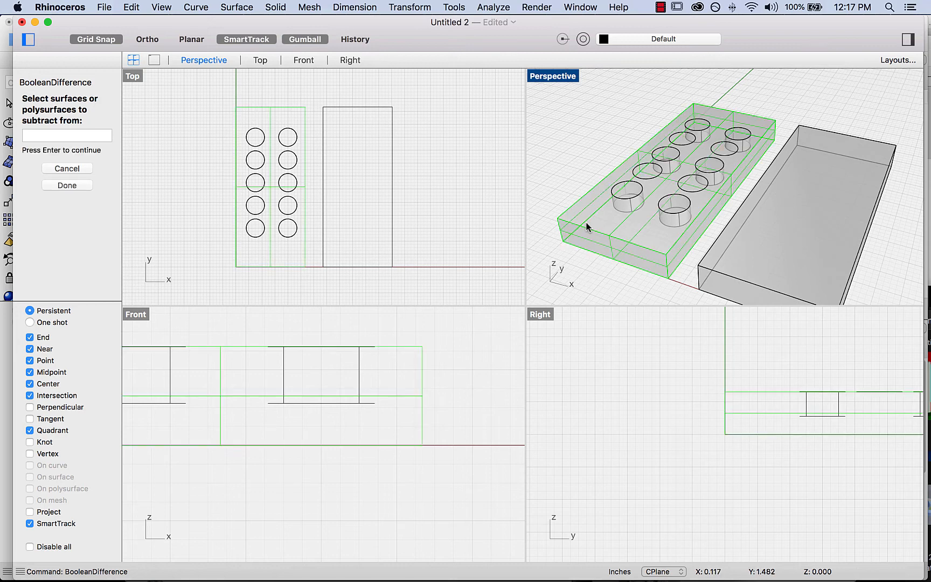
key("Return")
left_click(633, 207)
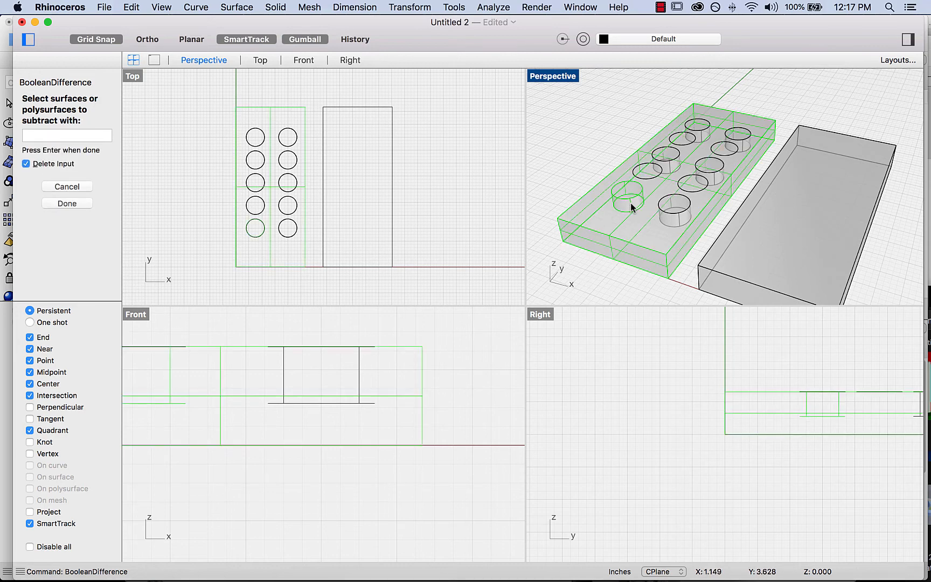
left_click(663, 215)
left_click(672, 168)
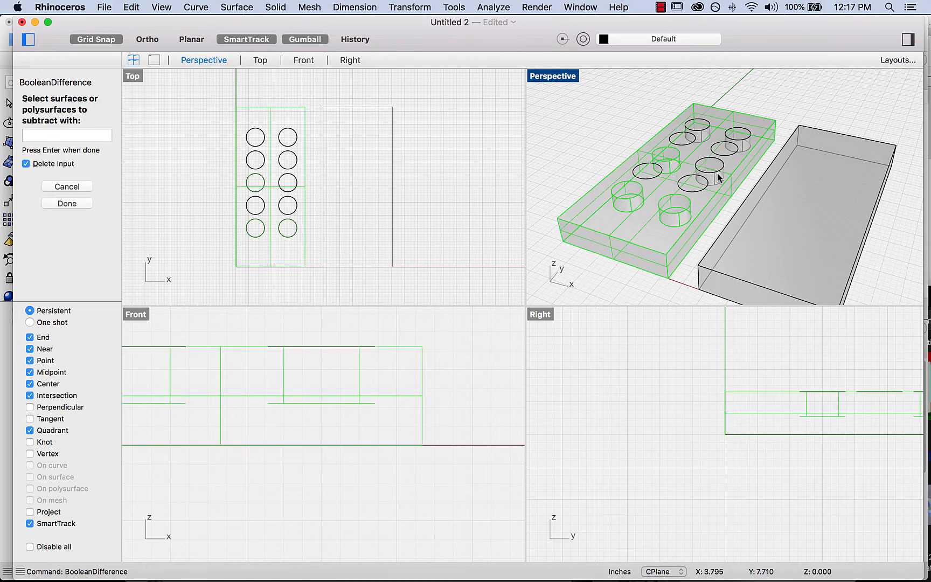
left_click(705, 141)
left_click(744, 144)
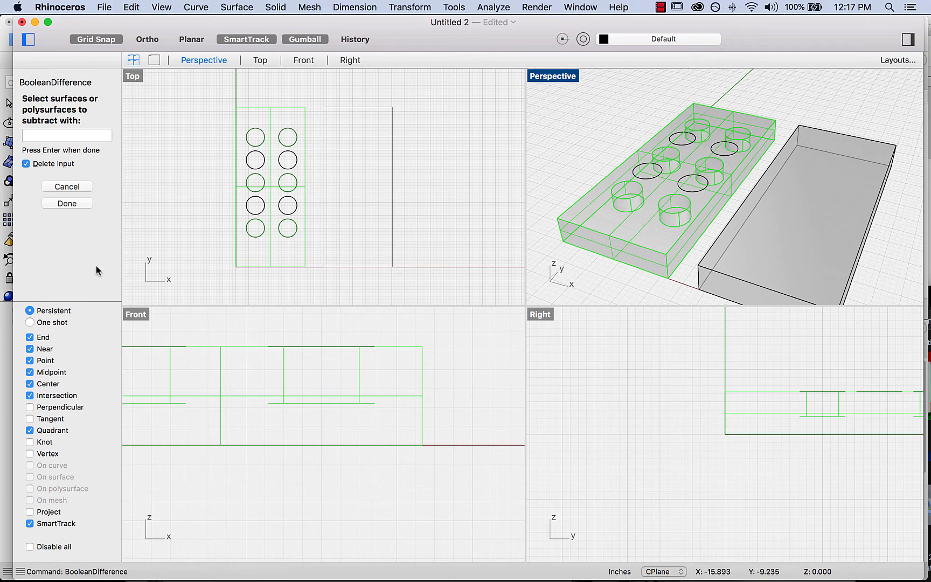
left_click(66, 203)
Select the four remaining circles in the second and fourth rows and move them straight up above the left box.
right_click_drag(539, 144, 580, 126)
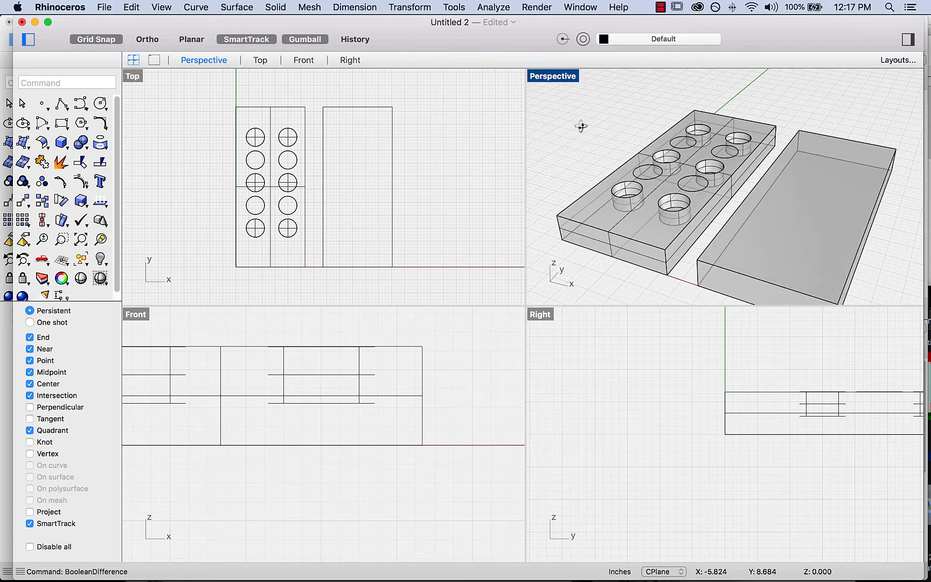
left_click(650, 182)
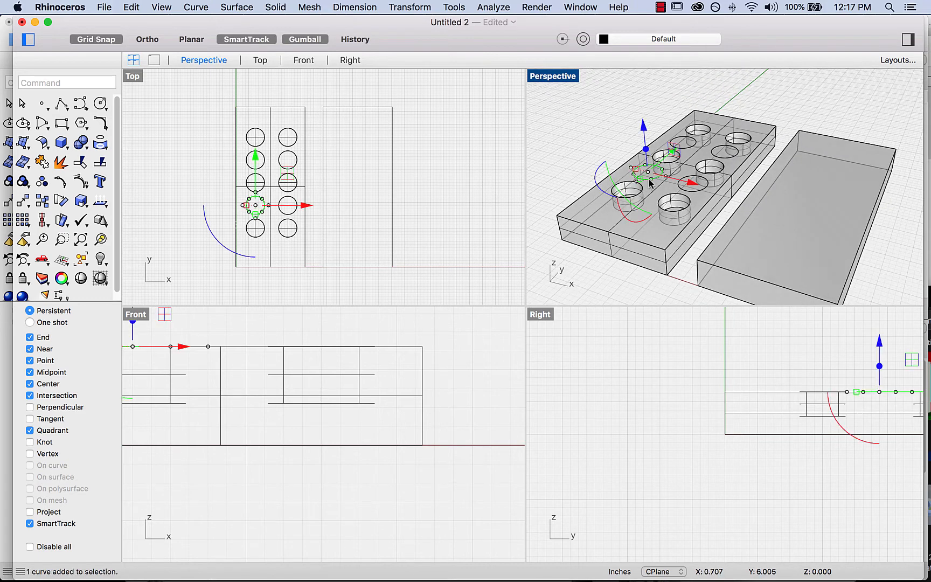
left_click(695, 148, "shift")
left_click(735, 162)
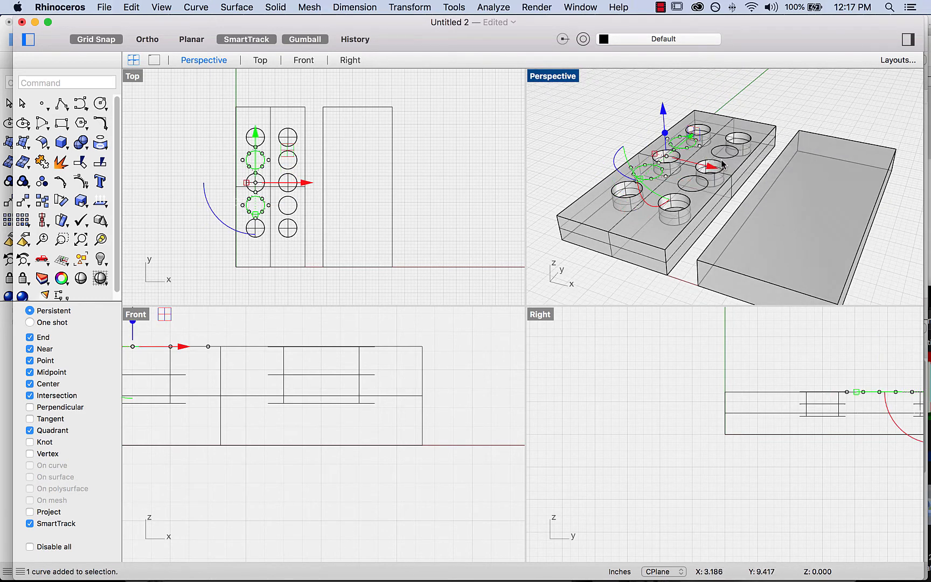
left_click(732, 171, "shift")
left_click(703, 192, "shift")
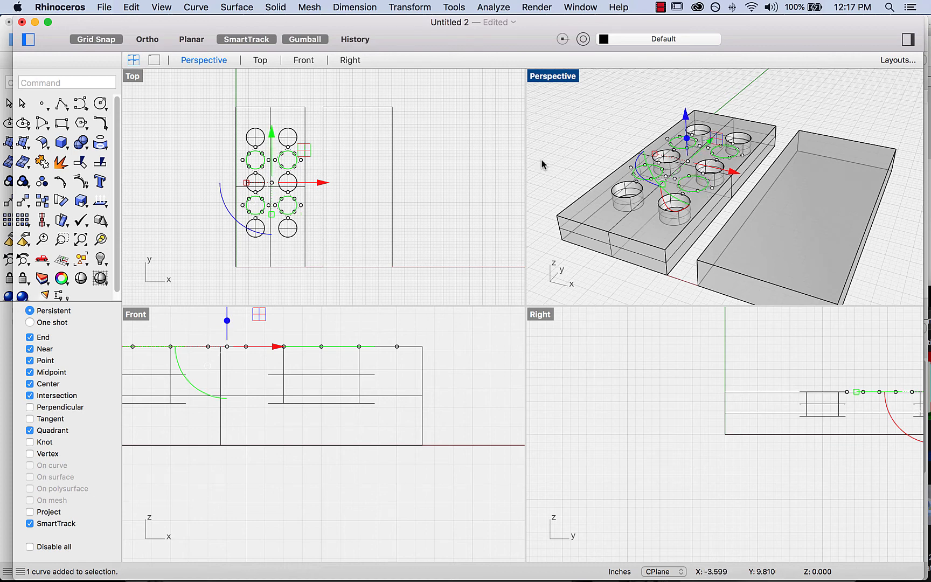
right_click_drag(591, 207, 601, 186)
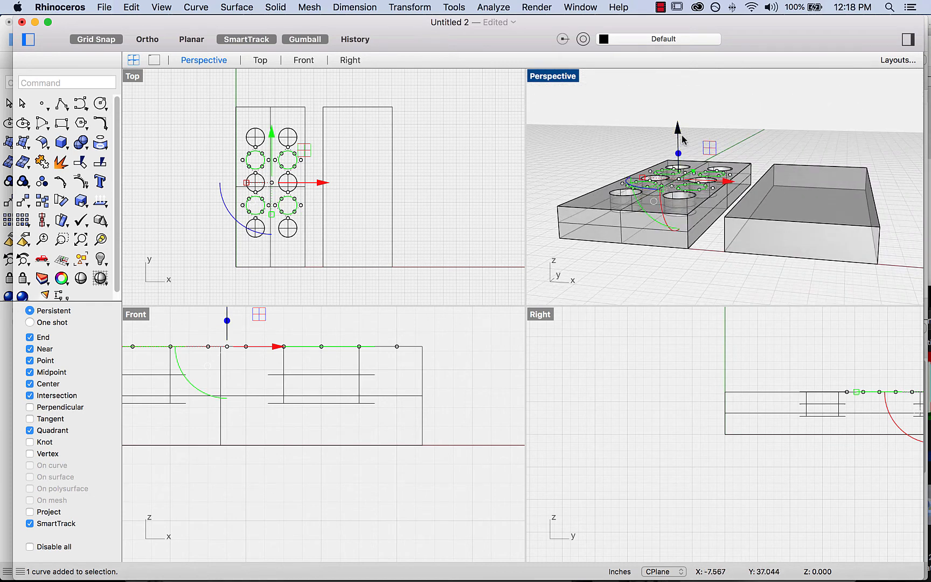
left_click_drag(679, 130, 679, 110)
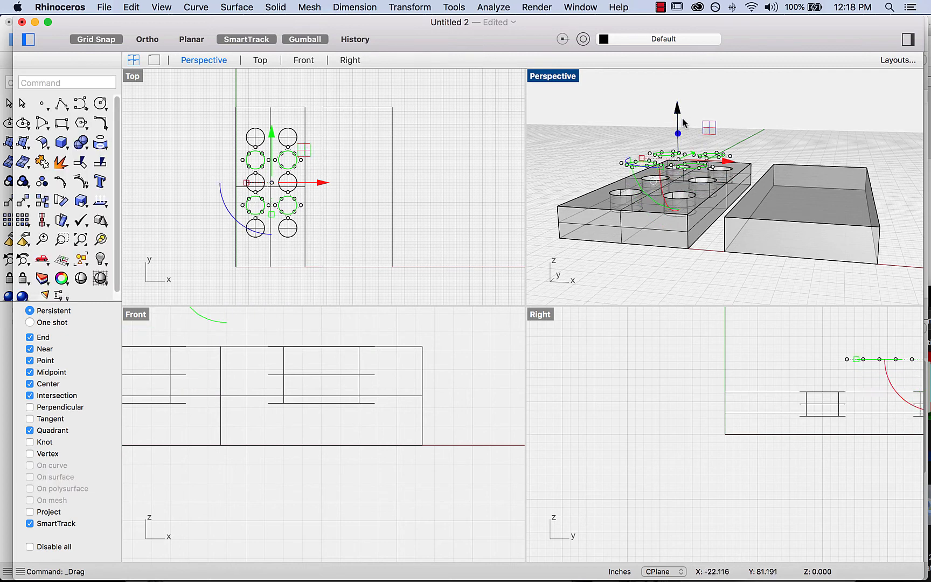
Extrude the four raised circles straight down through the left box until the cylinders extend past its underside, then deselect them.
right_click_drag(578, 301, 636, 231)
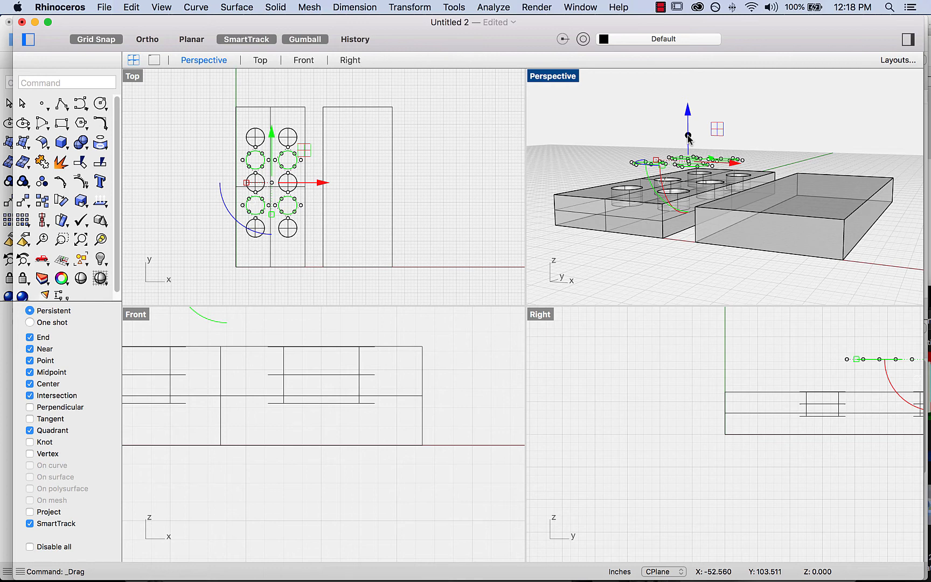
scroll(401, 425, "down", 8)
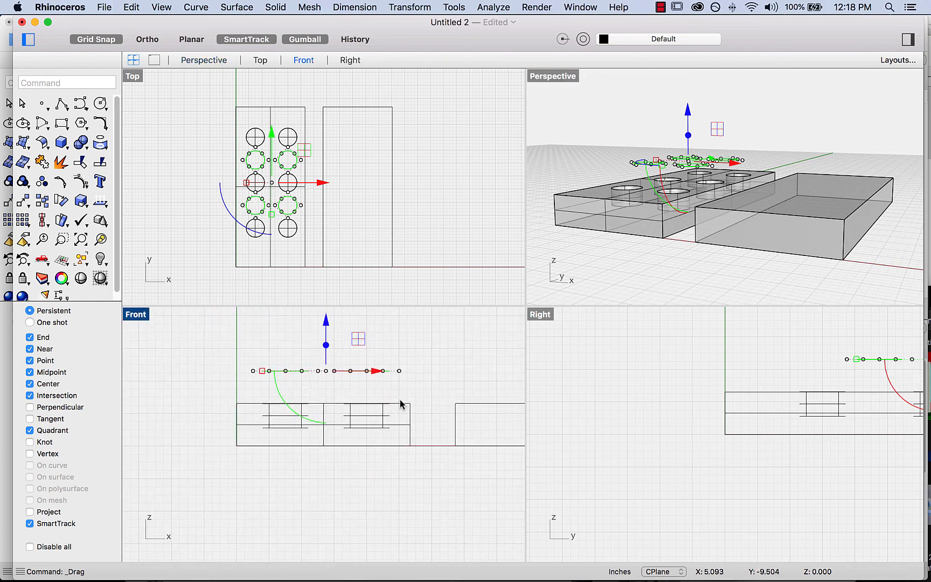
left_click_drag(326, 354, 301, 513)
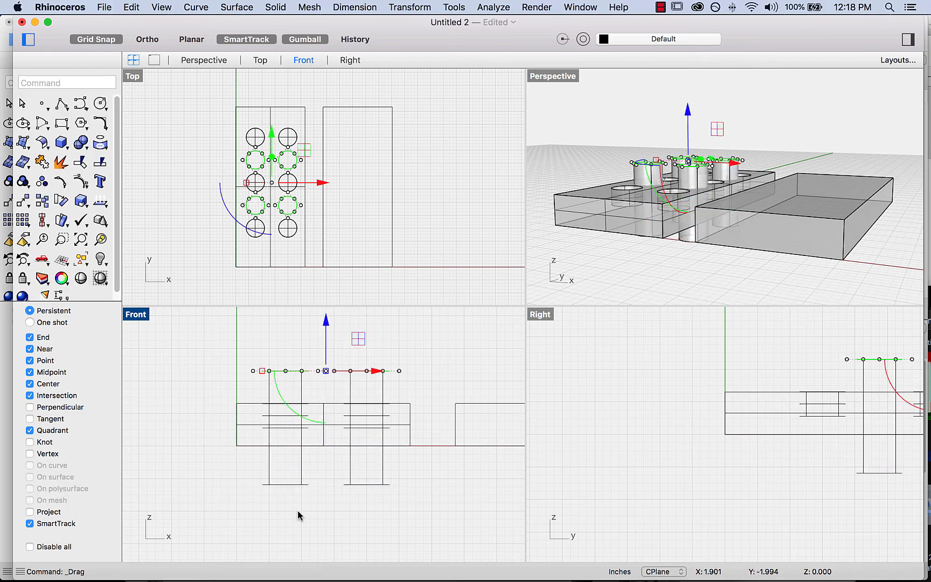
right_click_drag(626, 260, 655, 290)
left_click(639, 274)
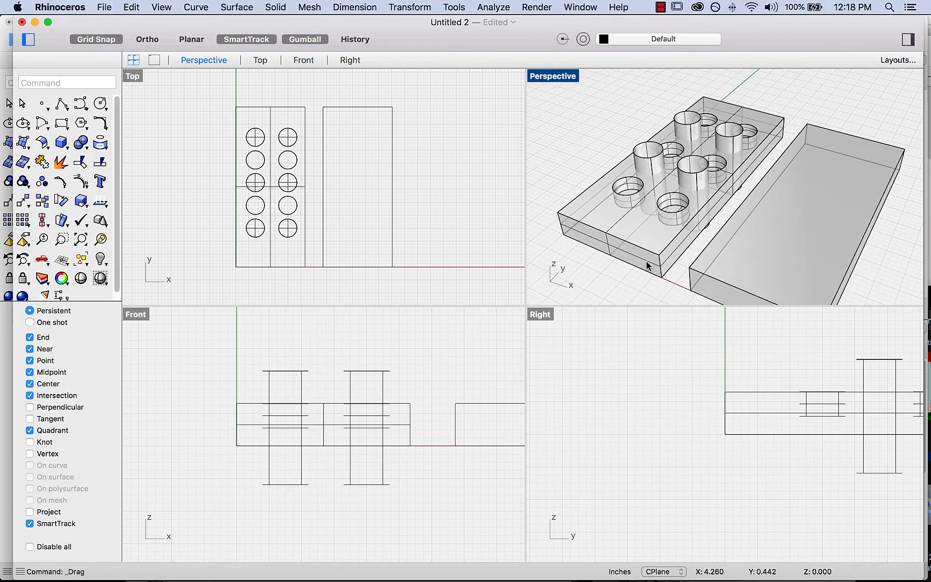
Subtract the four long cylinders in the second and fourth rows from the left box with BooleanDifference to cut through holes.
type("bo")
key("Return")
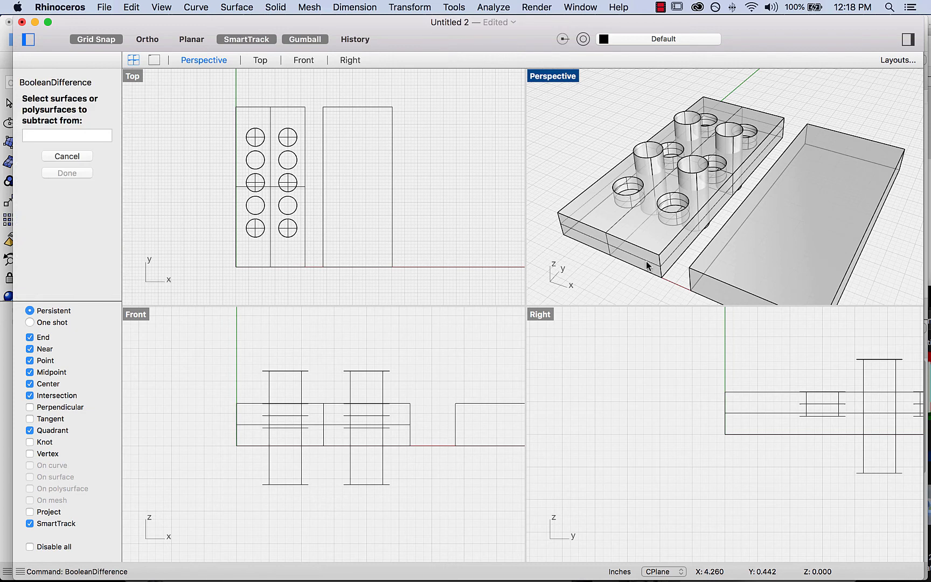
left_click(644, 244)
key("Return")
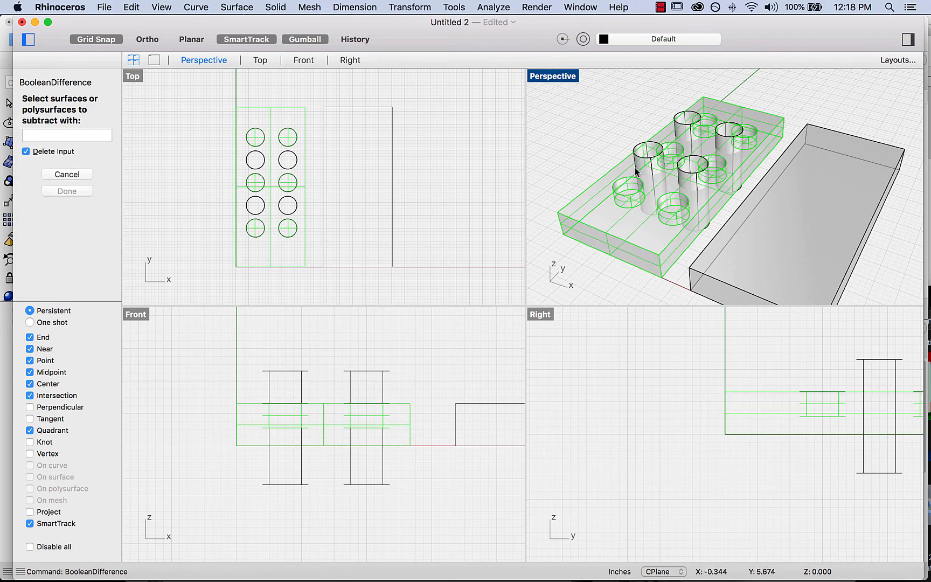
left_click(645, 164)
left_click(685, 141)
left_click(719, 148)
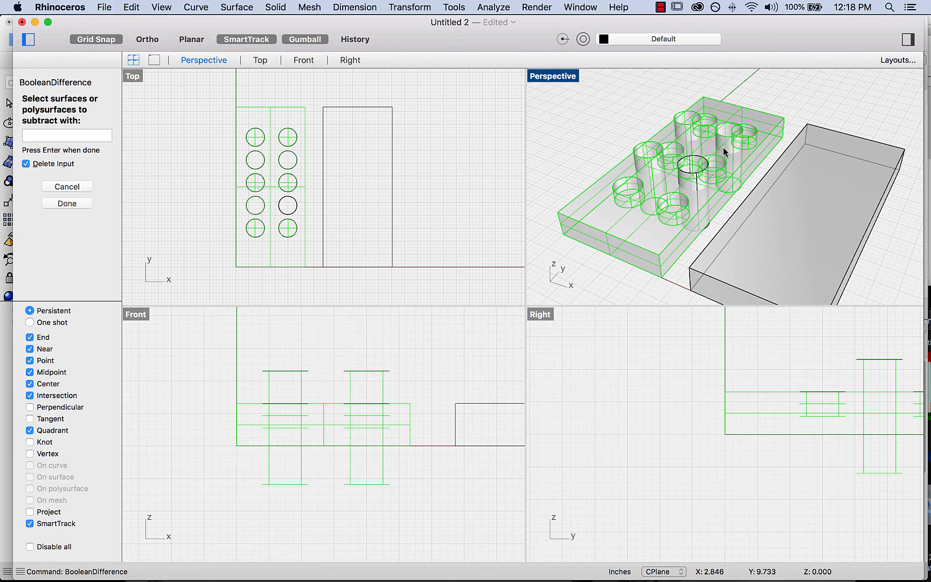
left_click(81, 203)
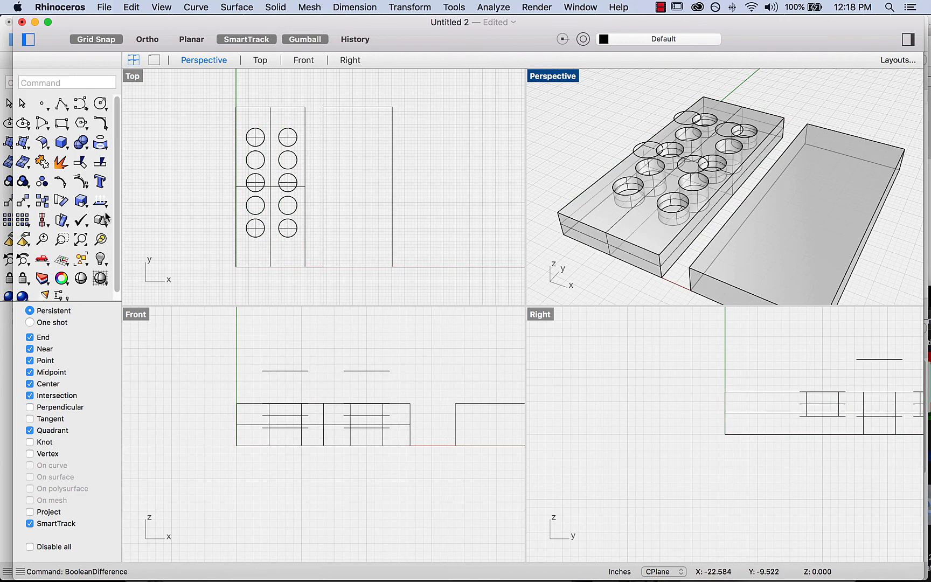
Set the Perspective view to Shaded display and look at the through holes from the underside of the left box.
mouse_move(607, 247)
right_mouse_down()
mouse_move(636, 113)
mouse_move(623, 168)
mouse_move(571, 224)
mouse_move(584, 270)
mouse_move(633, 269)
mouse_move(608, 260)
mouse_move(603, 243)
mouse_move(600, 255)
mouse_move(614, 245)
right_mouse_up()
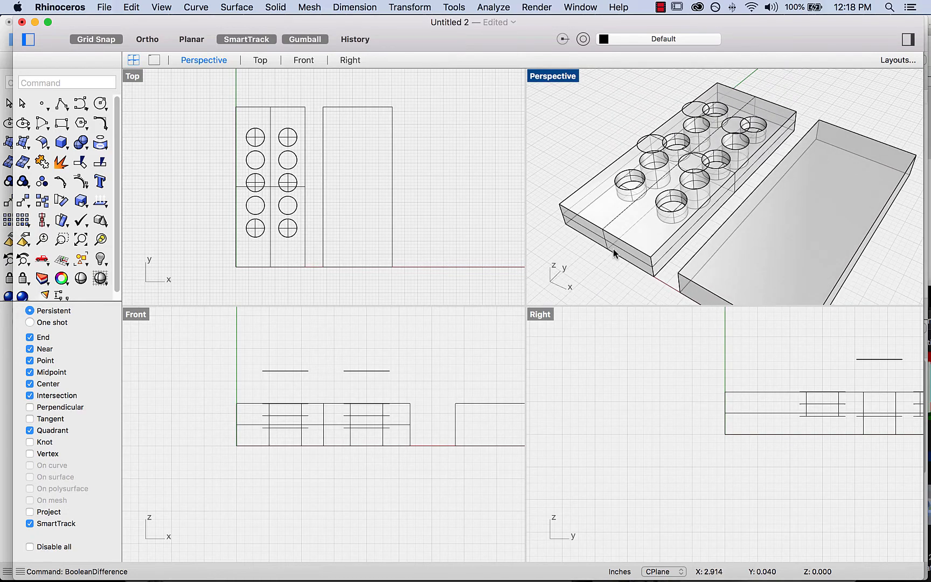
left_click(570, 78)
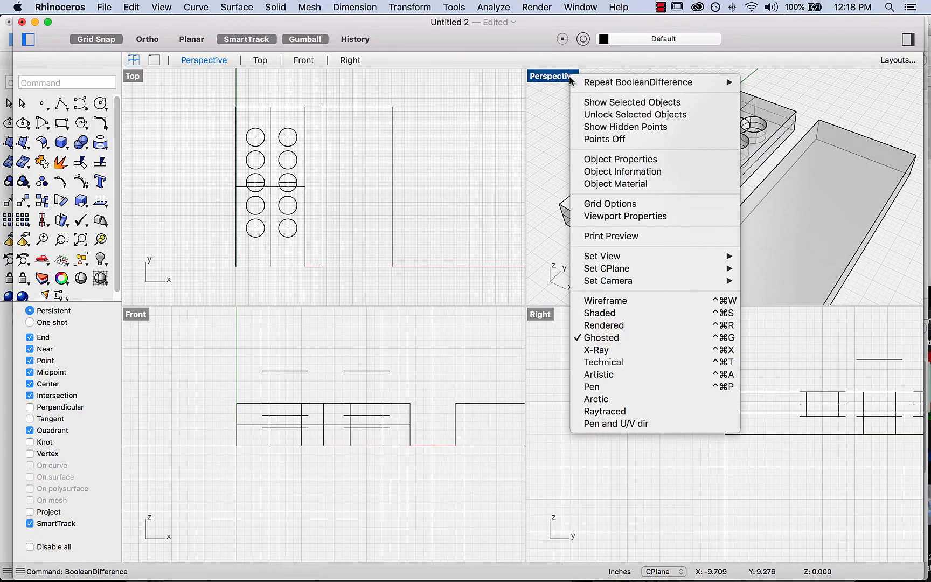
left_click(595, 313)
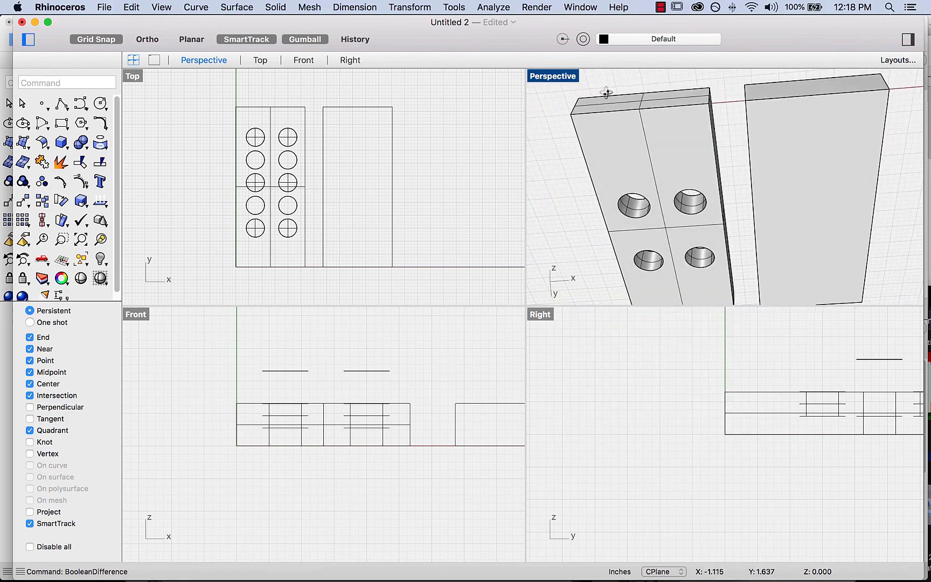